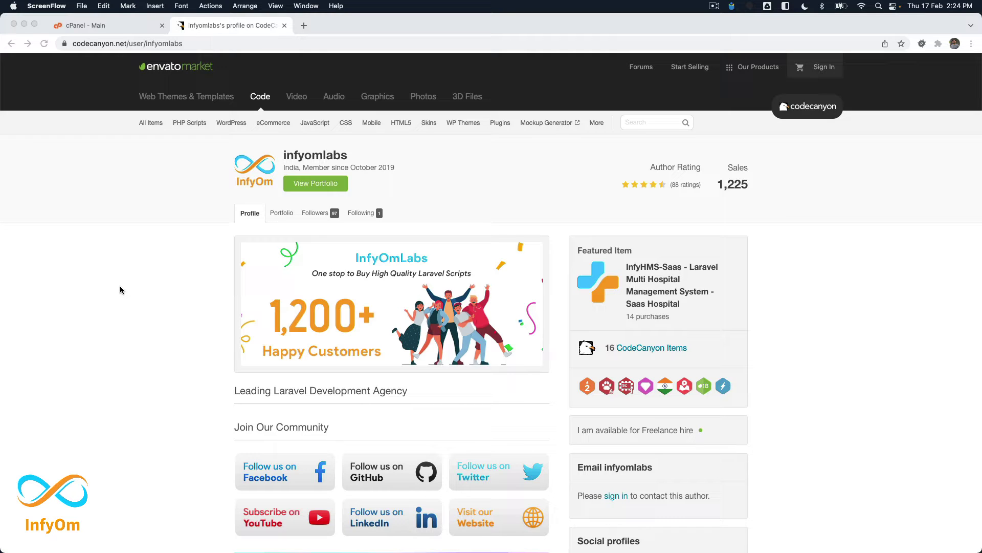
Return to the cPanel - Main tab and scroll down to the Domains section.
{"action": "left_click", "coordinate": [129, 29]}
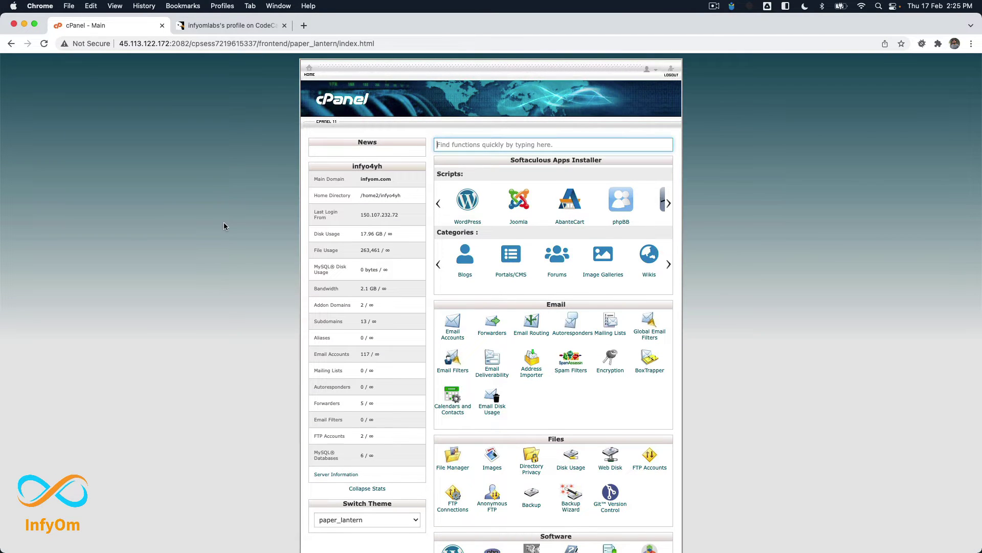
{"action": "scroll", "coordinate": [277, 249], "scroll_direction": "down", "scroll_amount": 5}
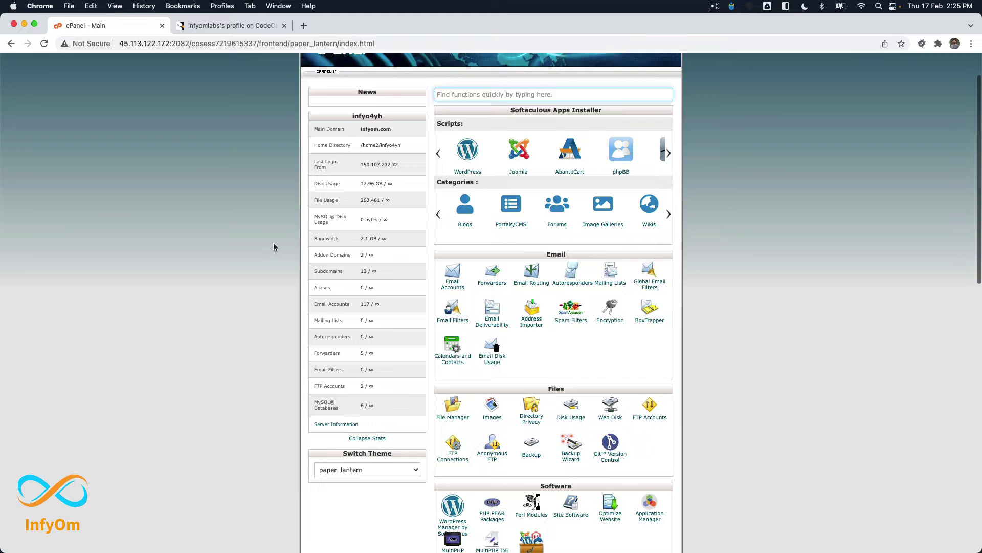
{"action": "scroll", "coordinate": [275, 245], "scroll_direction": "down", "scroll_amount": 3}
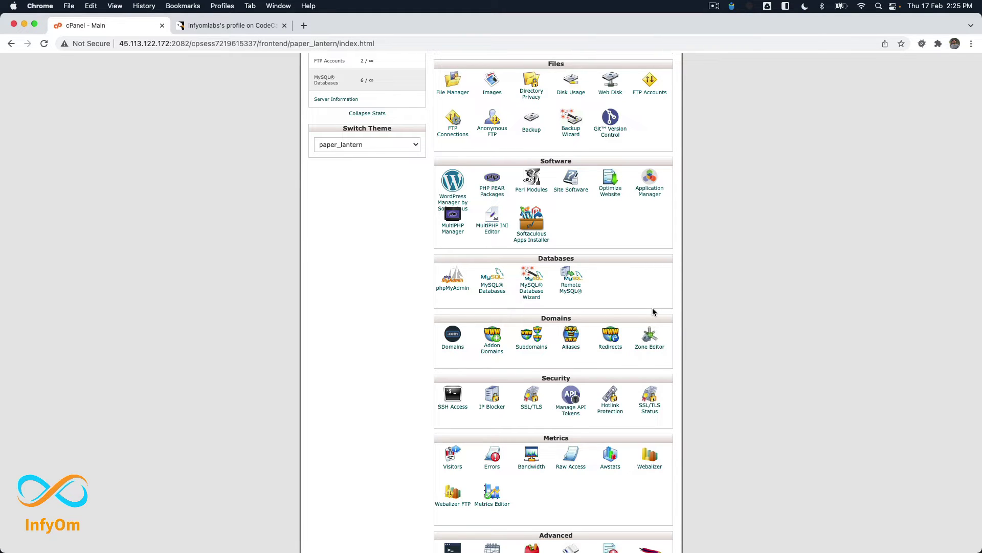
Create subdomain my-test-domain on infyom.com with the auto-filled document root my-test-domain.infyom.com.
{"action": "left_click", "coordinate": [532, 348]}
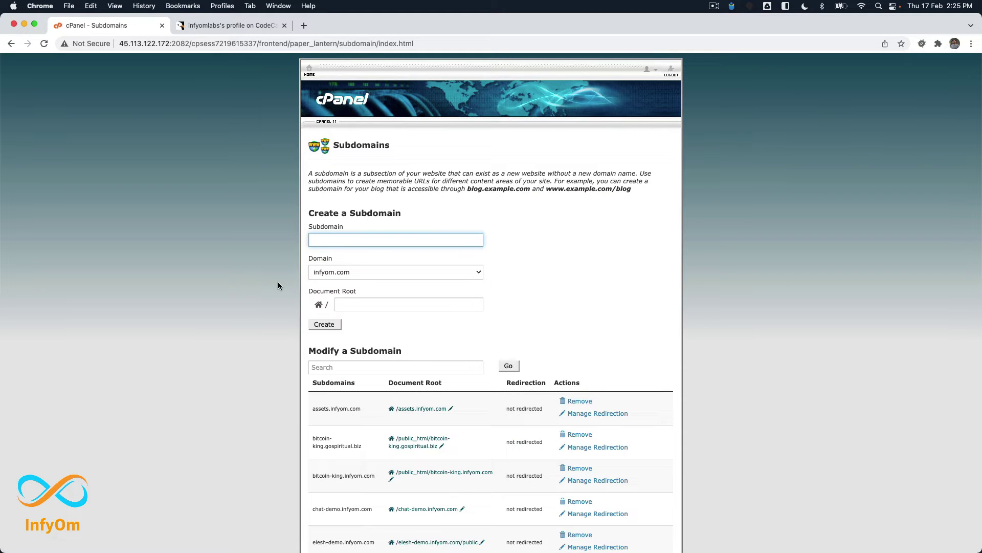
{"action": "scroll", "coordinate": [328, 328], "scroll_direction": "down", "scroll_amount": 1}
{"action": "scroll", "coordinate": [379, 373], "scroll_direction": "down", "scroll_amount": 5}
{"action": "scroll", "coordinate": [379, 373], "scroll_direction": "up", "scroll_amount": 5}
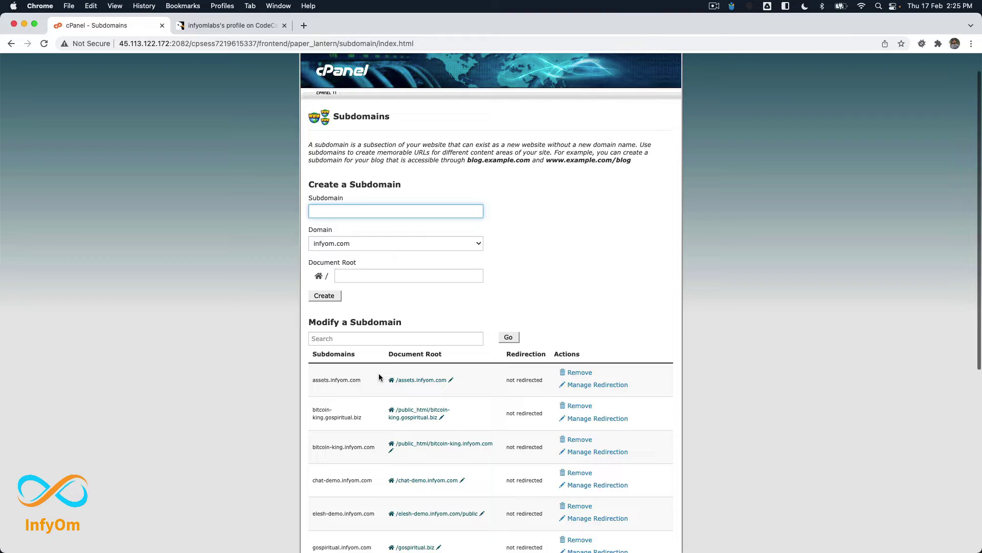
{"action": "scroll", "coordinate": [379, 373], "scroll_direction": "up", "scroll_amount": 1}
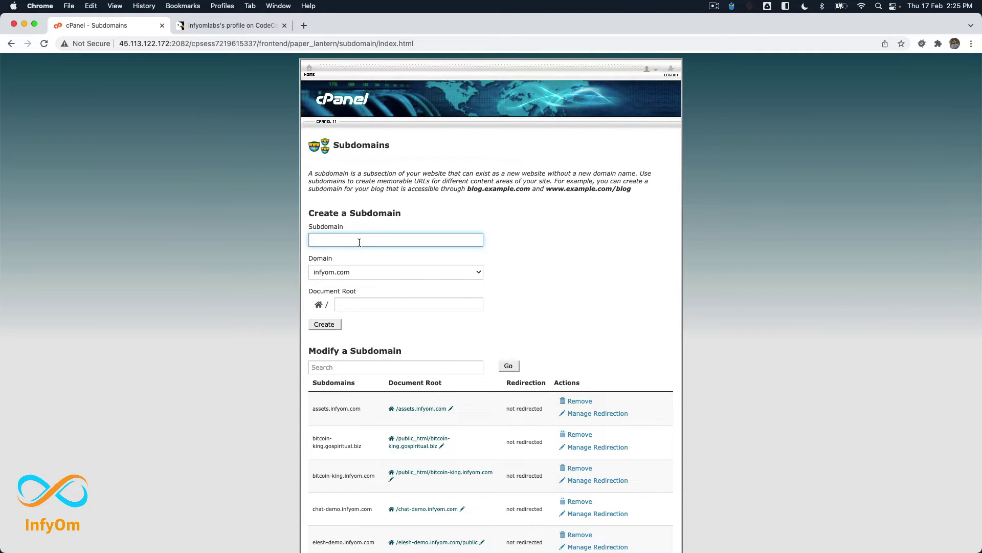
{"action": "type", "text": "my-"}
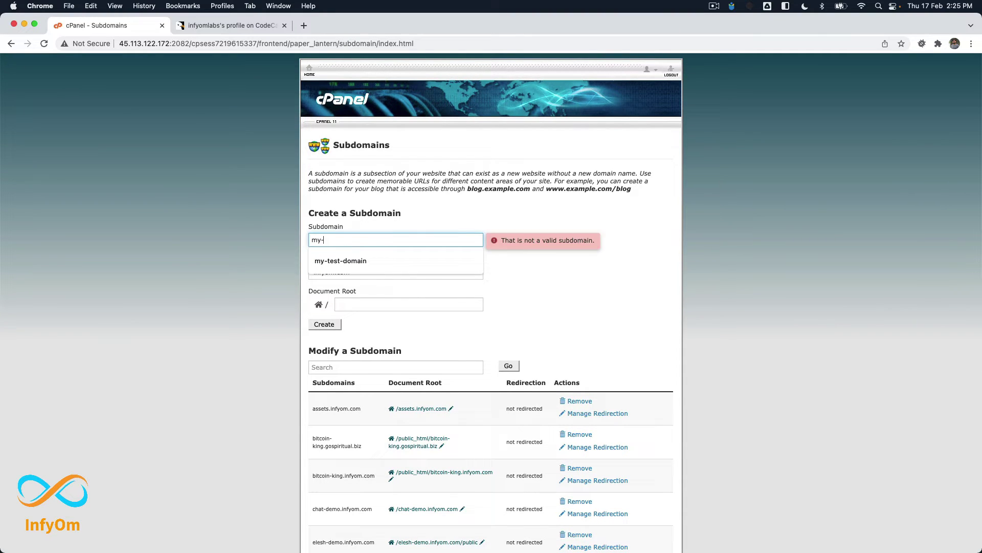
{"action": "type", "text": "test-domain"}
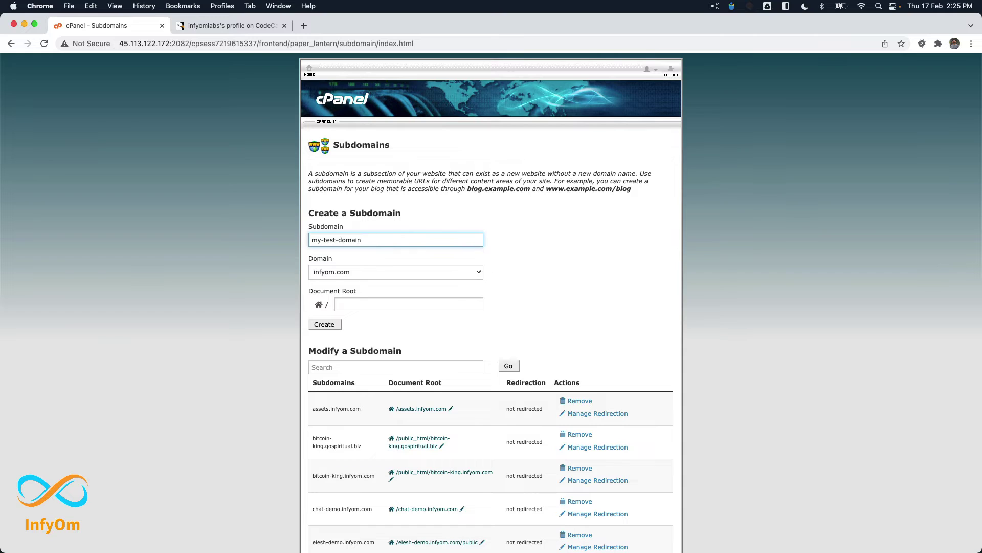
{"action": "left_click", "coordinate": [240, 291]}
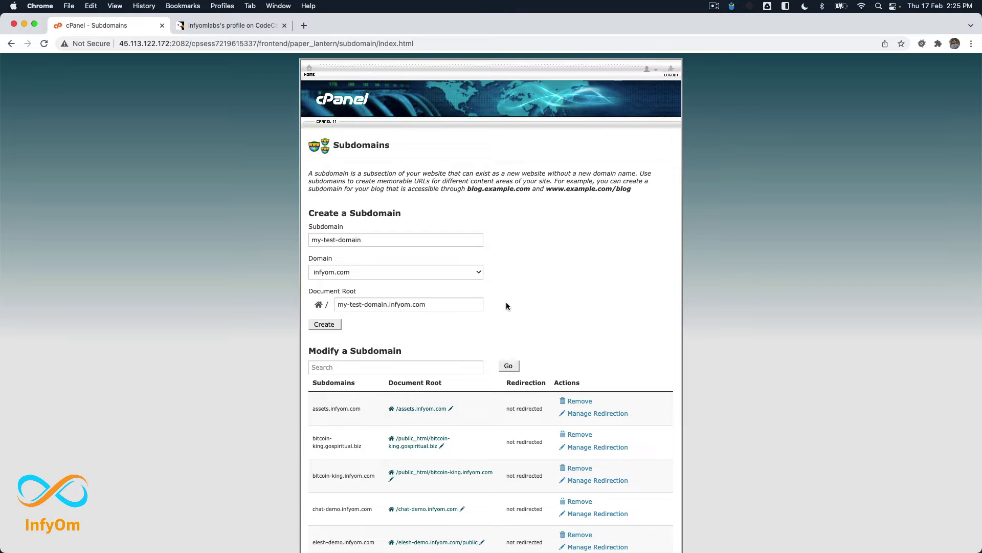
{"action": "left_click", "coordinate": [326, 326]}
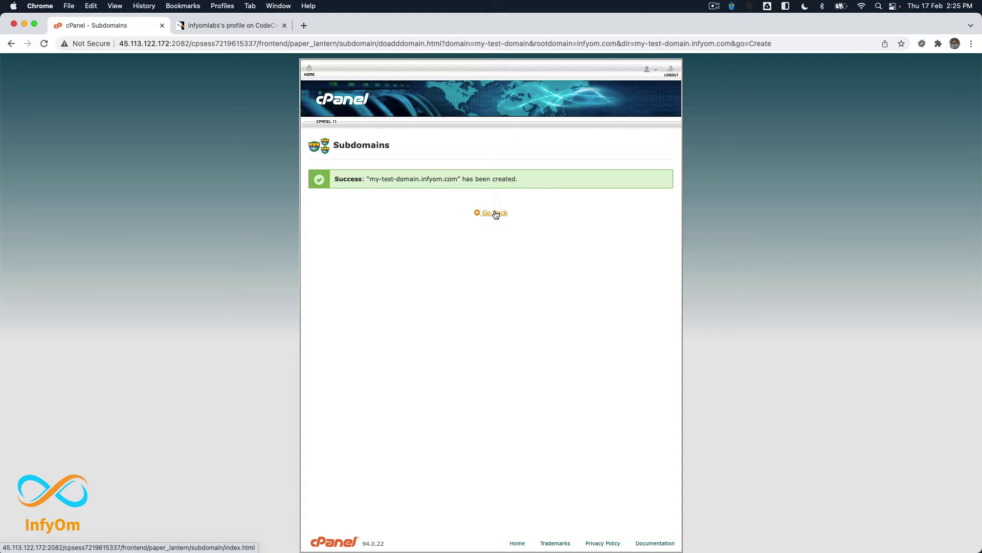
Open the subdomain's document root in File Manager and permanently delete the cgi-bin folder.
{"action": "left_click", "coordinate": [494, 214]}
{"action": "scroll", "coordinate": [544, 317], "scroll_direction": "down", "scroll_amount": 10}
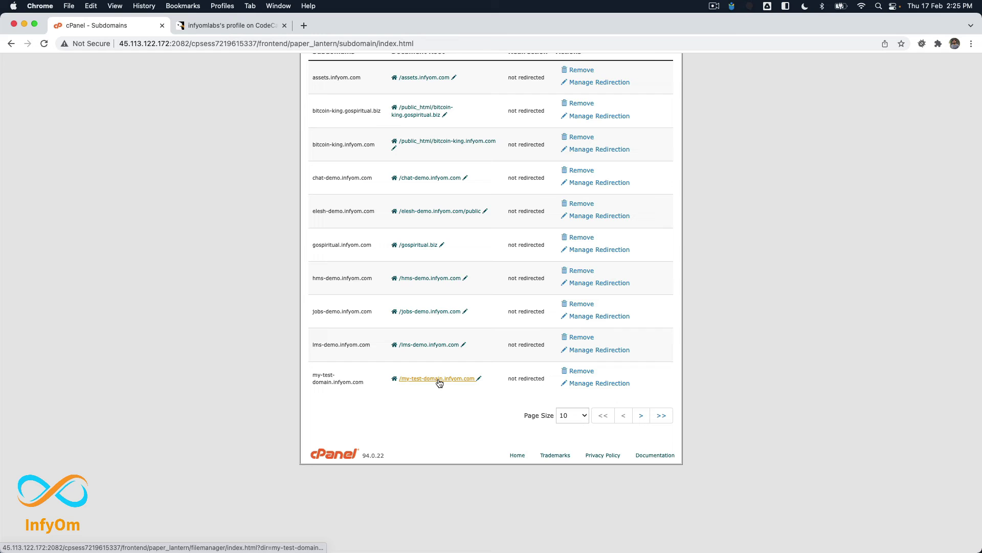
{"action": "left_click", "coordinate": [440, 380]}
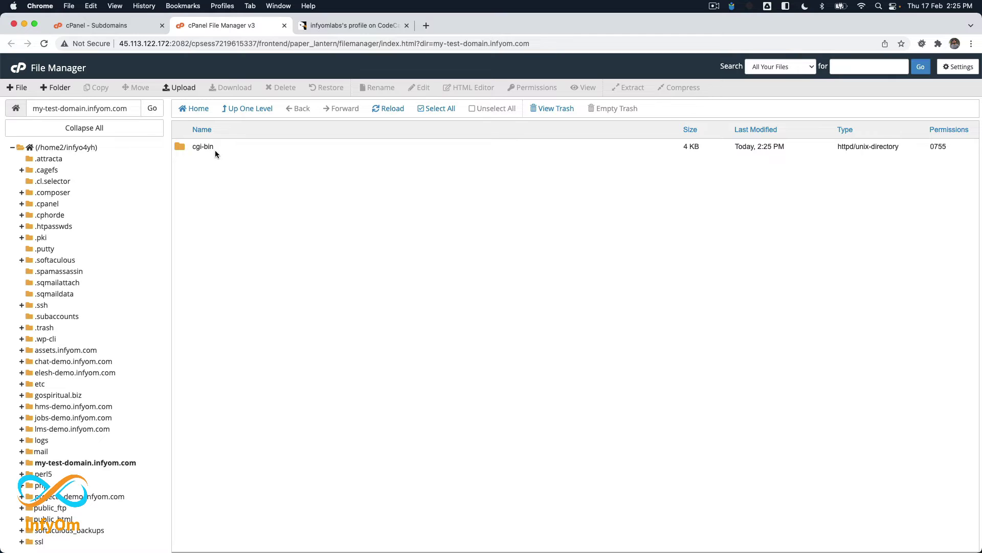
{"action": "left_click", "coordinate": [228, 147]}
{"action": "right_click", "coordinate": [225, 147]}
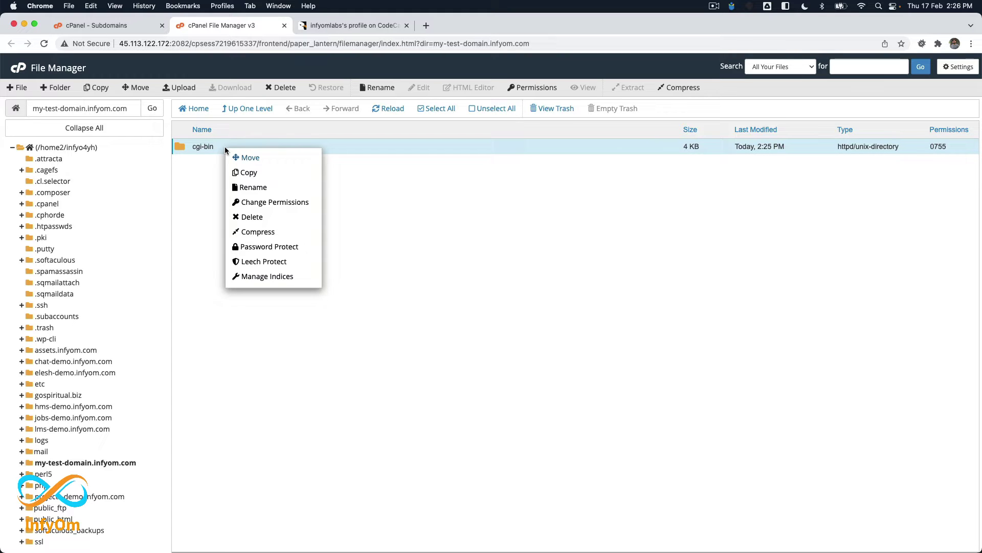
{"action": "left_click", "coordinate": [248, 217]}
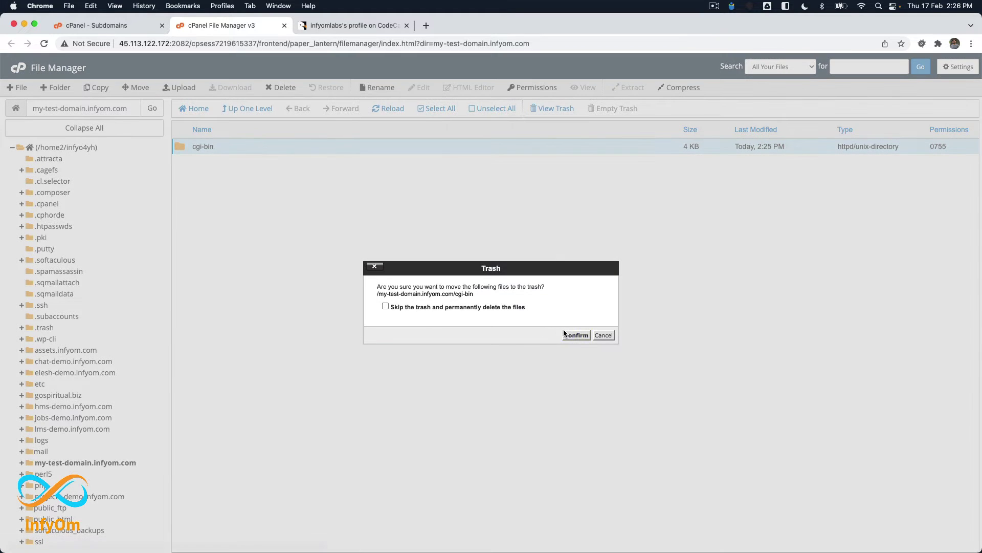
{"action": "left_click", "coordinate": [480, 306]}
{"action": "left_click", "coordinate": [575, 335]}
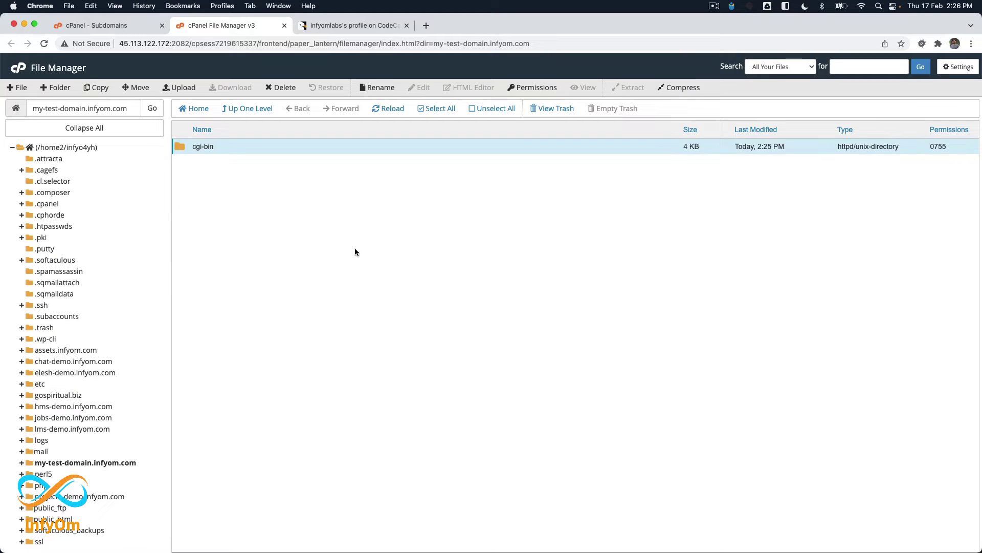
Create an empty index.html file in the subdomain folder.
{"action": "left_click", "coordinate": [18, 88]}
{"action": "type", "text": "index."}
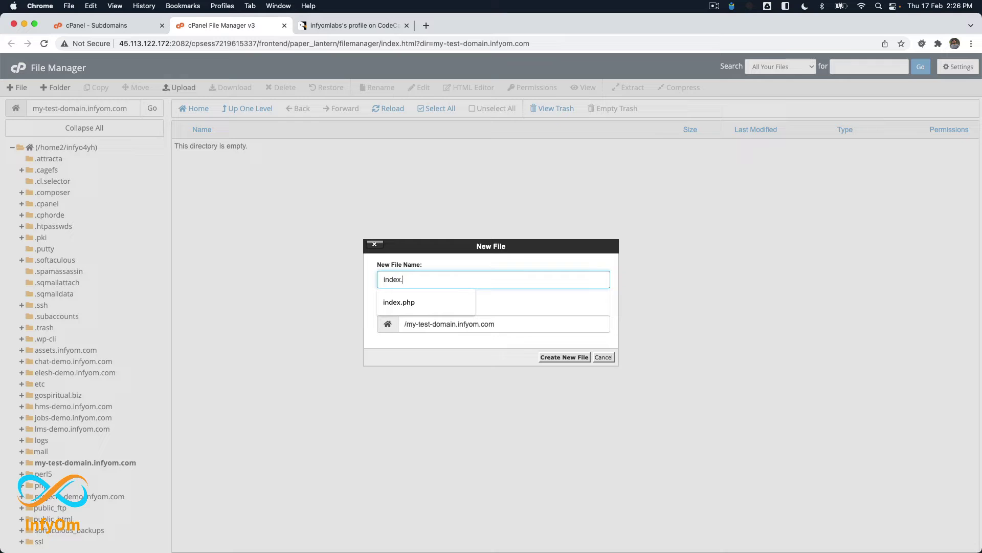
{"action": "type", "text": "html"}
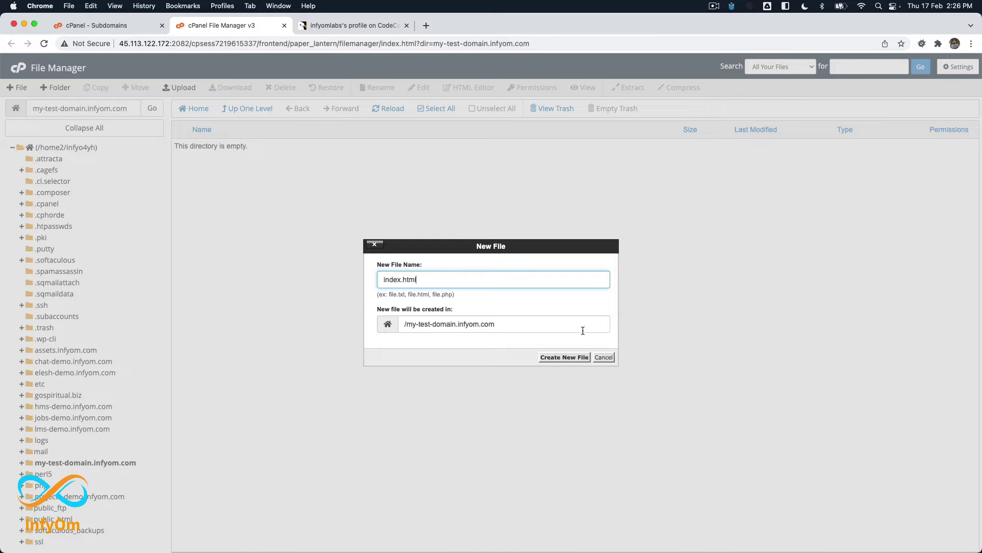
{"action": "left_click", "coordinate": [564, 357]}
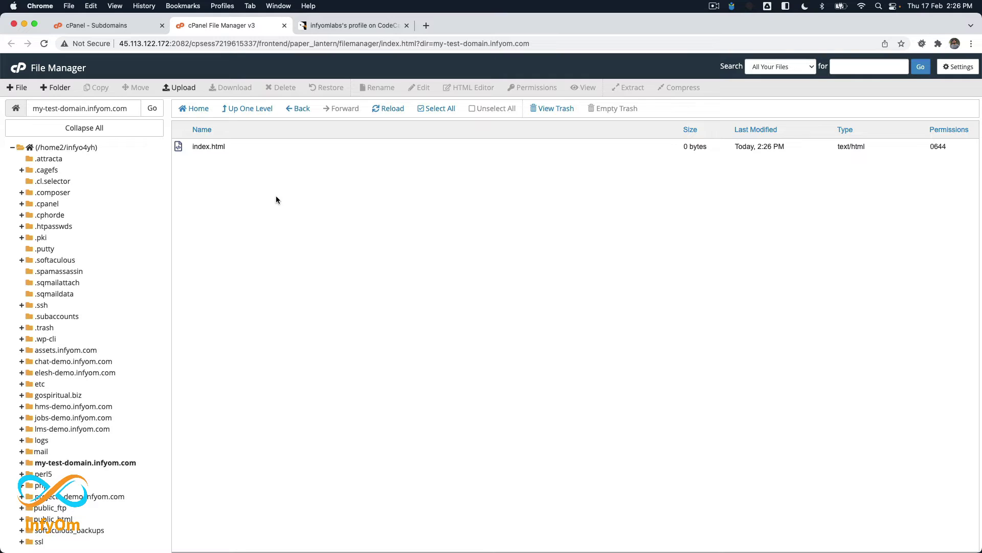
Open index.html in the File Manager code editor.
{"action": "left_click", "coordinate": [237, 147]}
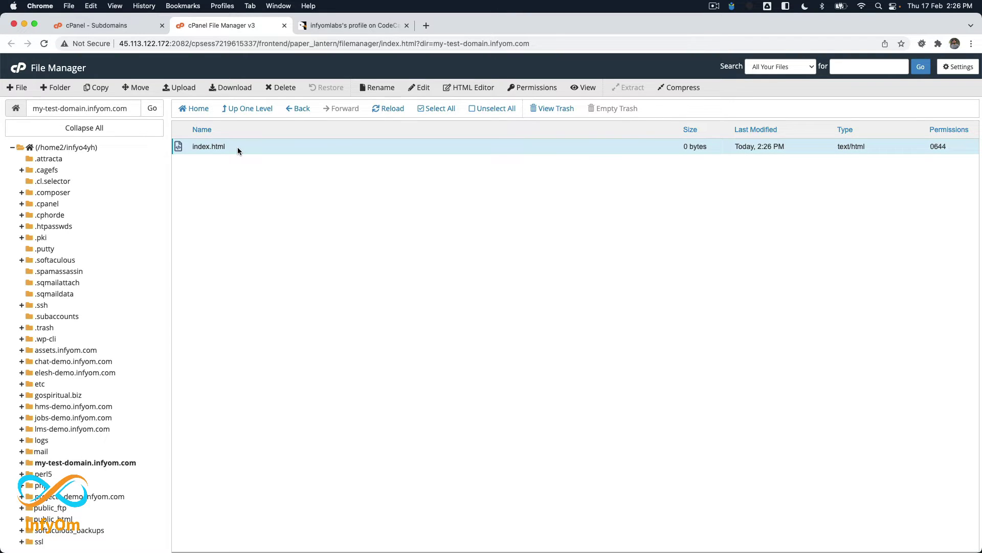
{"action": "right_click", "coordinate": [237, 146]}
{"action": "left_click", "coordinate": [261, 190]}
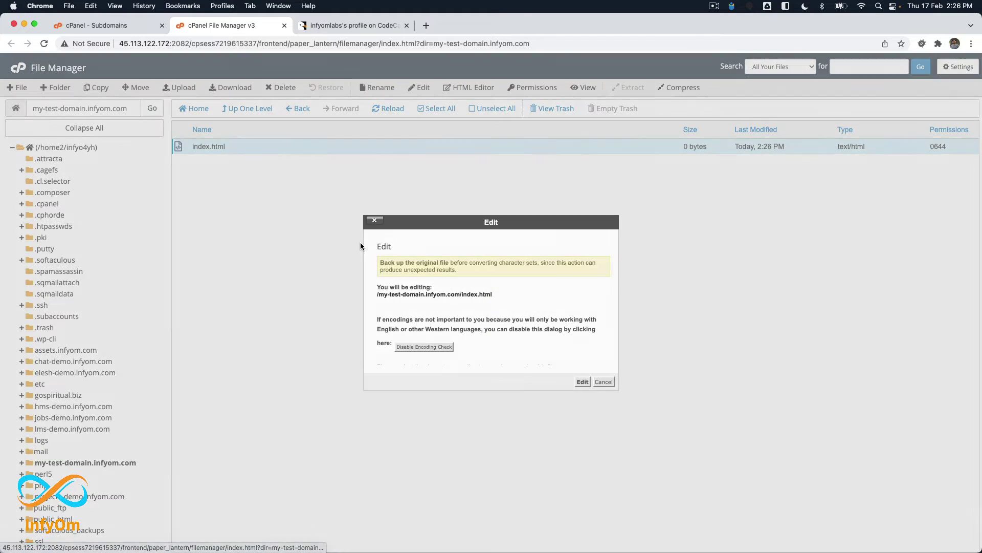
{"action": "left_click", "coordinate": [583, 382]}
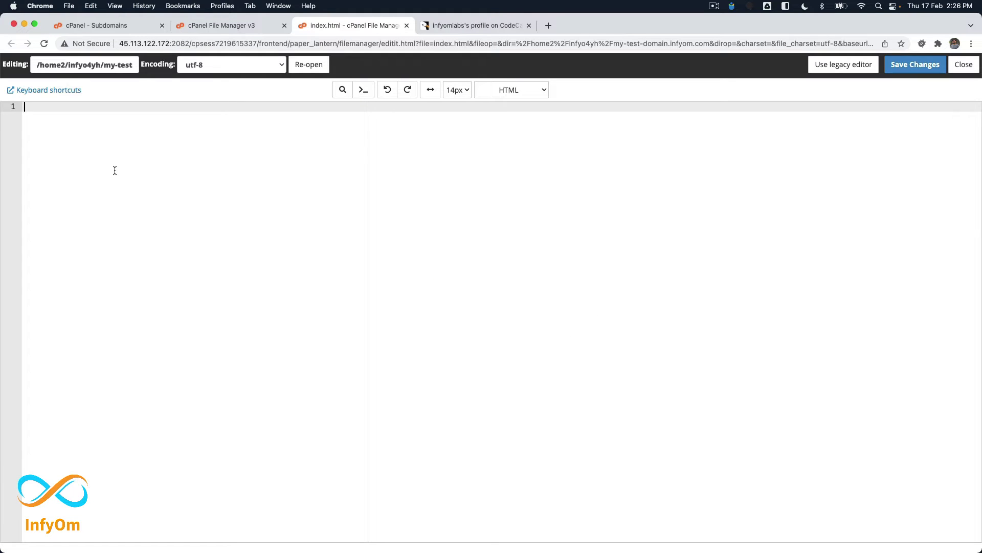
Write the page with title 'My Demo Sub Domain' and an h1 'Hello there!!', then save.
{"action": "type", "text": "<html>"}
{"action": "key", "text": "Return"}
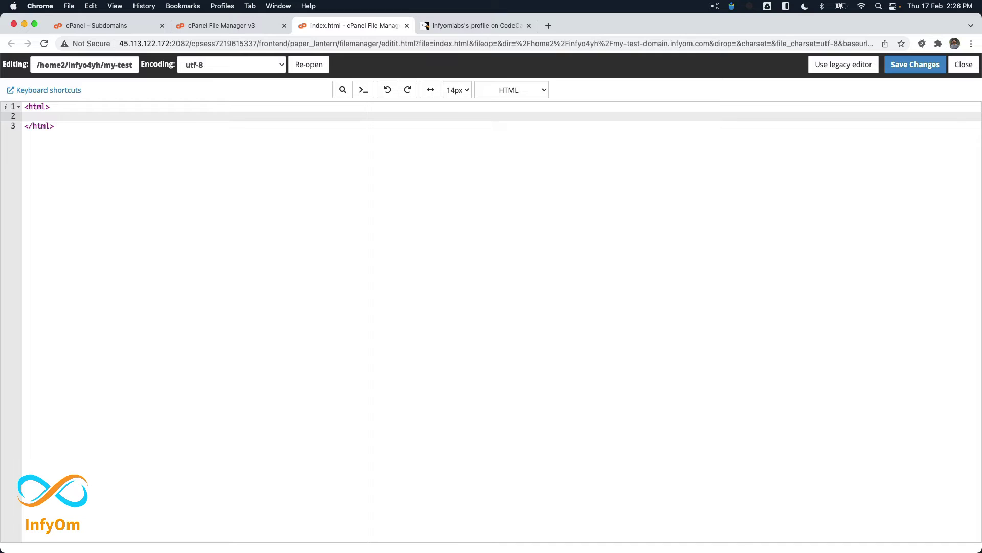
{"action": "type", "text": "<head>"}
{"action": "key", "text": "Return"}
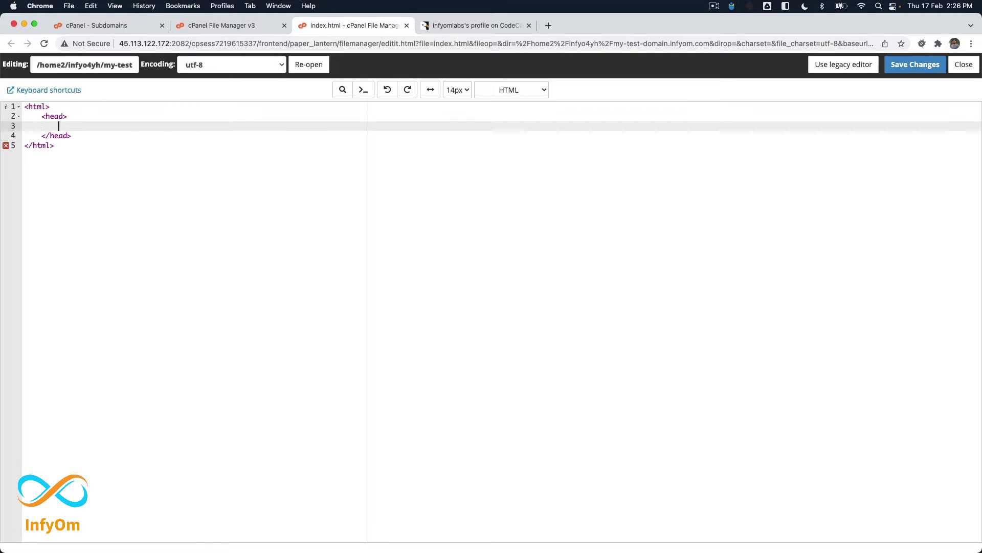
{"action": "type", "text": "<title>"}
{"action": "type", "text": "My Demo S"}
{"action": "type", "text": "ub Domain</title>"}
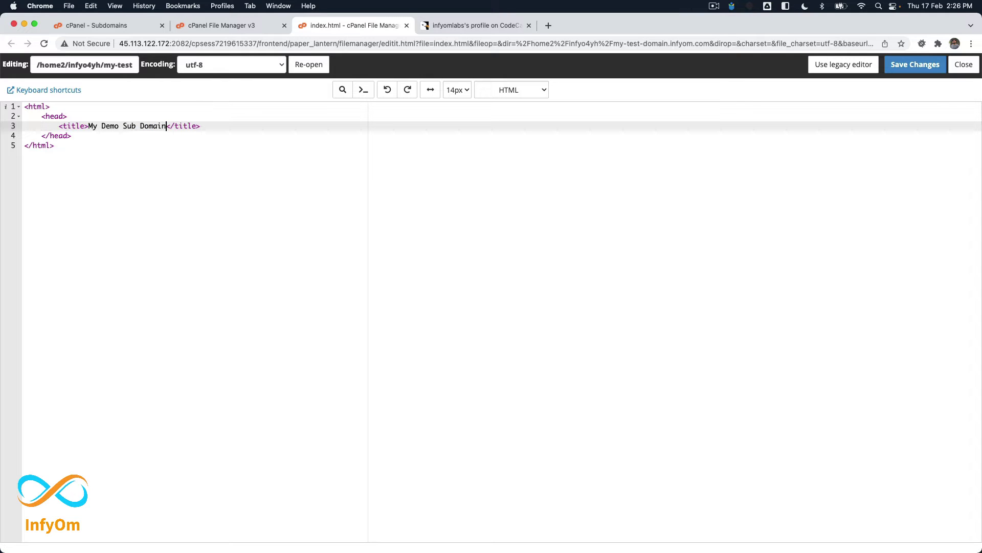
{"action": "left_click", "coordinate": [72, 136]}
{"action": "key", "text": "Return"}
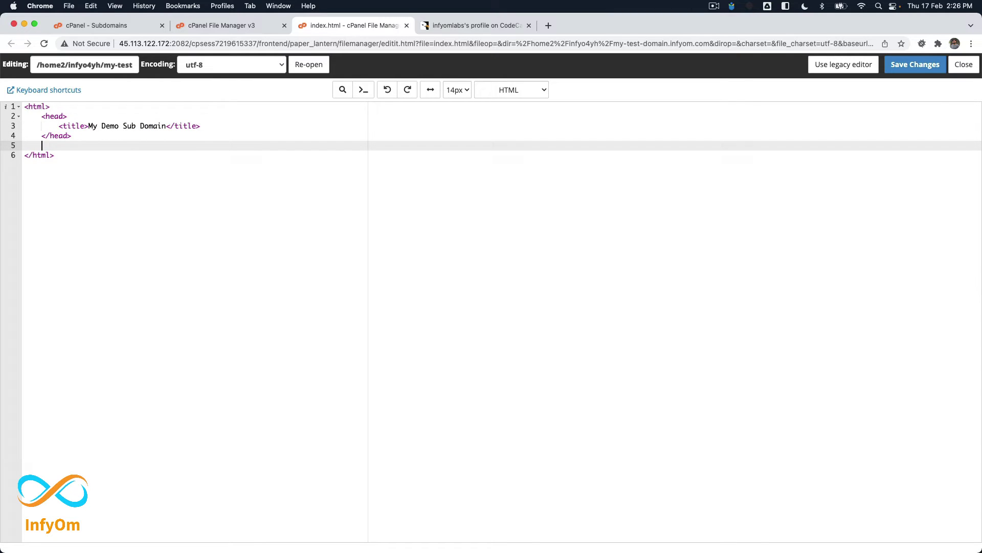
{"action": "type", "text": "<body>"}
{"action": "key", "text": "Return"}
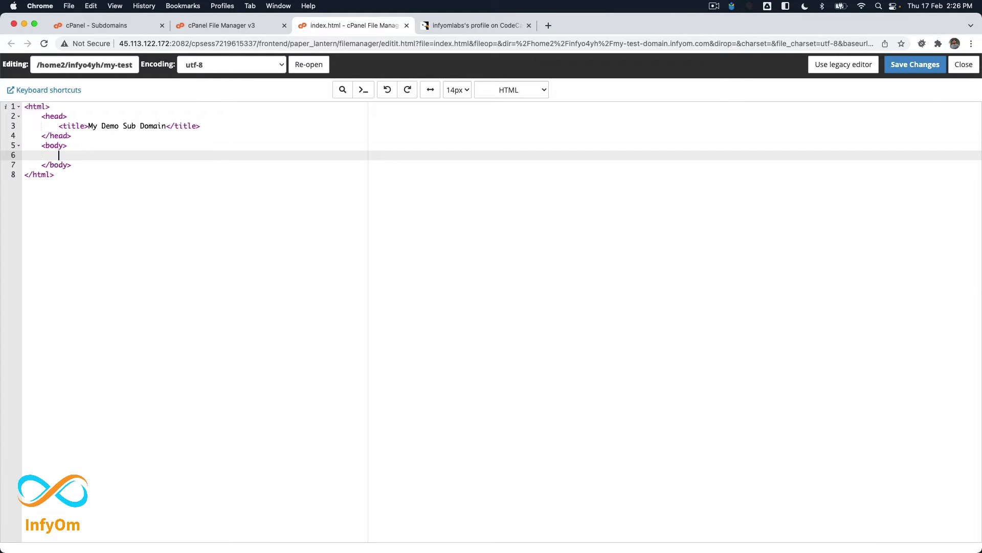
{"action": "type", "text": "<h1>Hello there!!</h1>"}
{"action": "left_click", "coordinate": [914, 68]}
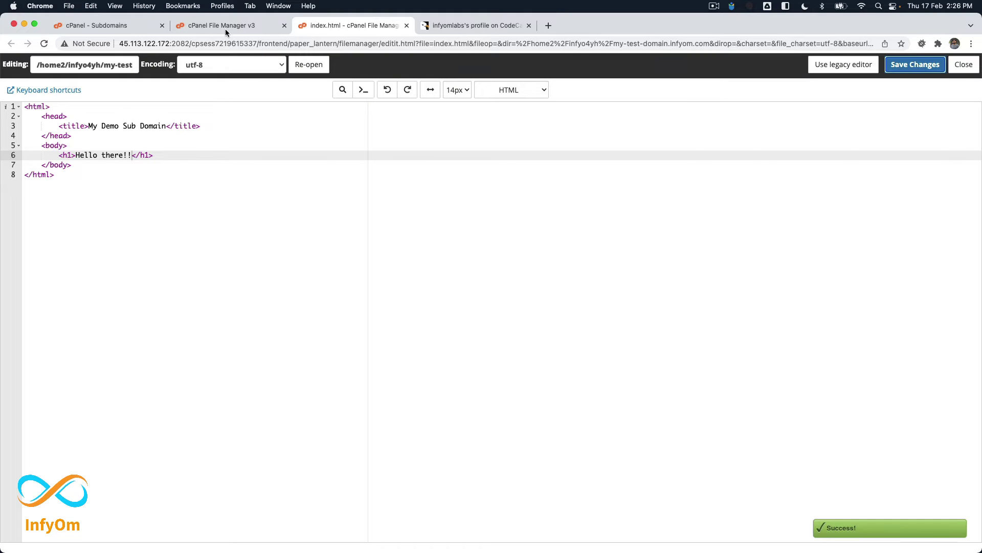
Copy the subdomain path and enter my-test-domain.infyom.com/index.html in a new Chrome tab.
{"action": "left_click", "coordinate": [220, 31]}
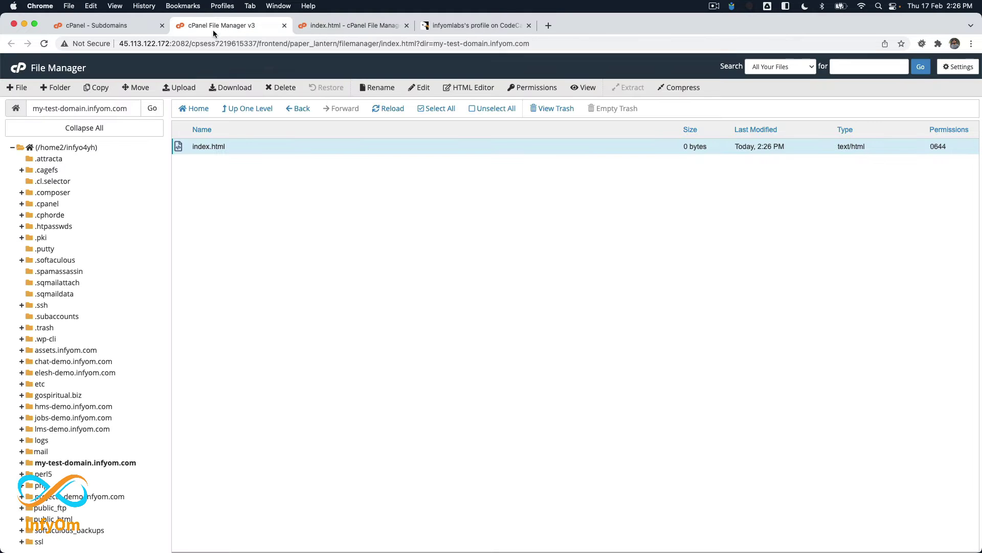
{"action": "left_click", "coordinate": [132, 110]}
{"action": "key", "text": "super+a"}
{"action": "key", "text": "cmd+c"}
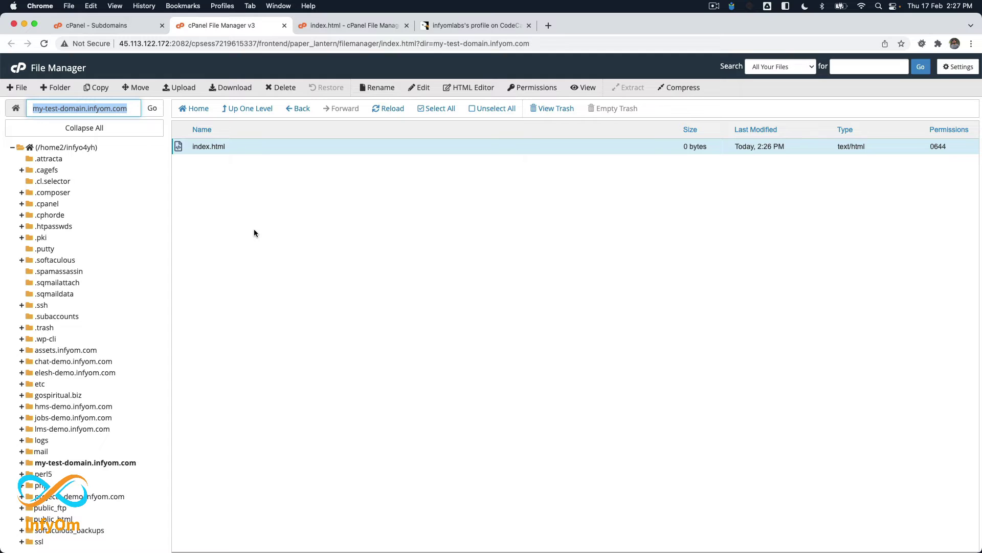
{"action": "key", "text": "cmd+t"}
{"action": "key", "text": "cmd+v"}
{"action": "type", "text": "/"}
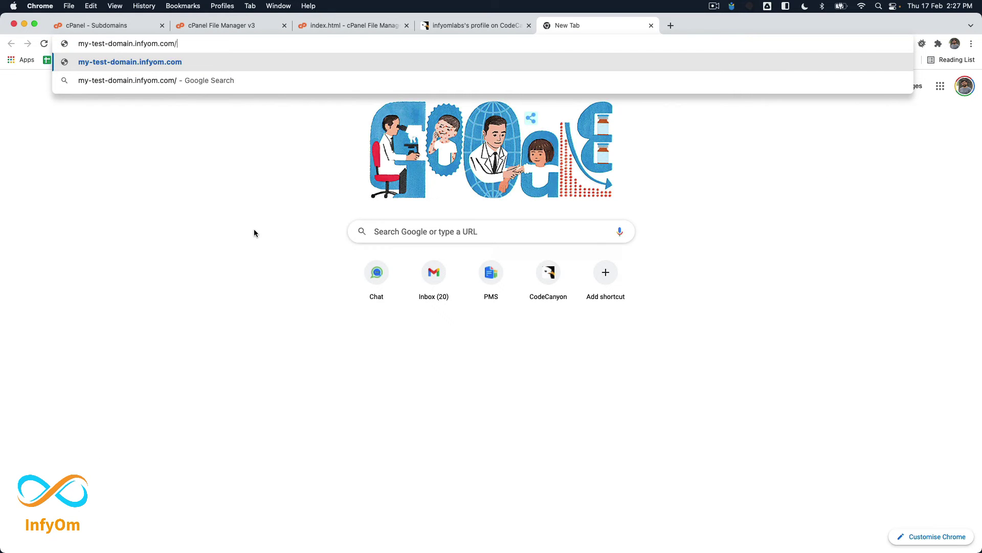
{"action": "type", "text": "index.html"}
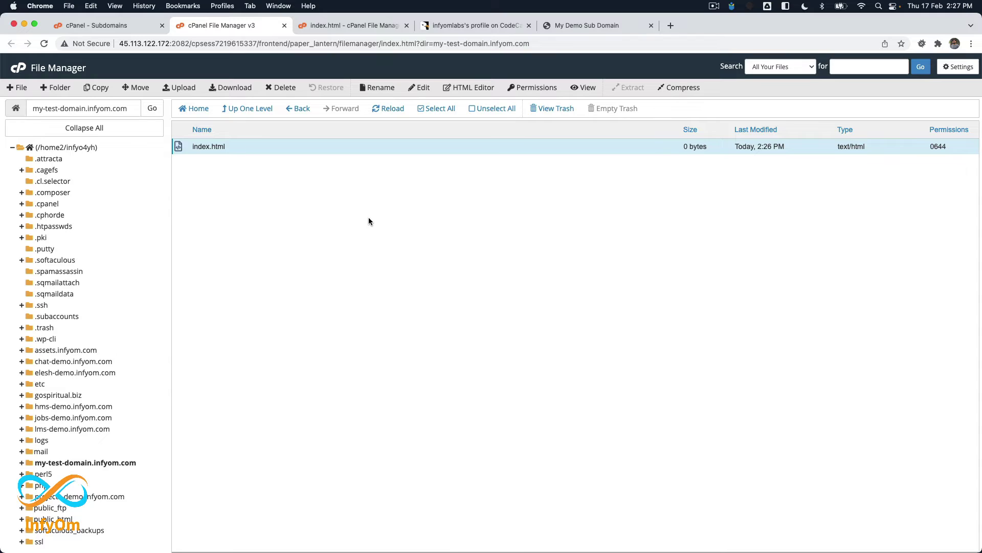
Move index.html to the trash and begin creating a new file in the folder.
{"action": "right_click", "coordinate": [234, 147]}
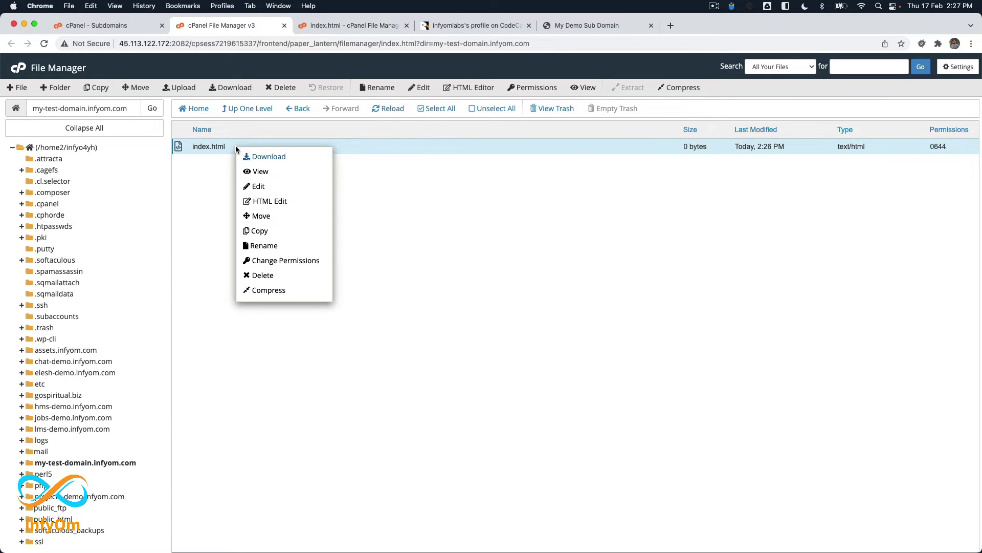
{"action": "left_click", "coordinate": [279, 281]}
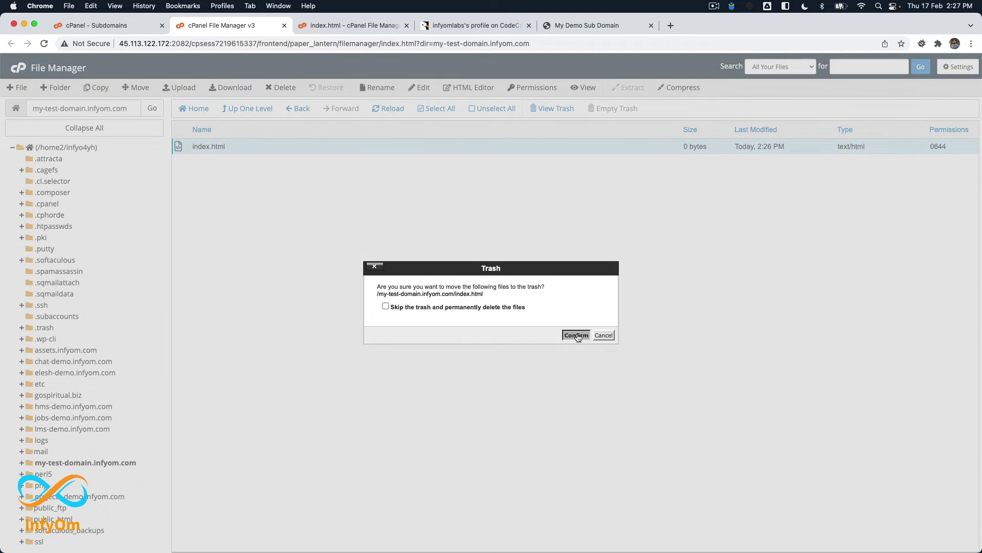
{"action": "left_click", "coordinate": [566, 333]}
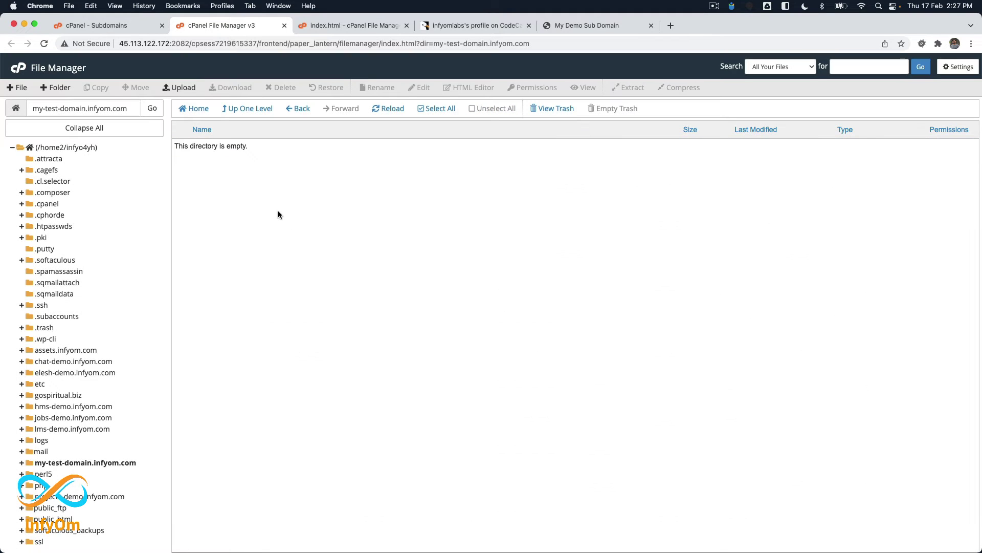
{"action": "left_click", "coordinate": [21, 88]}
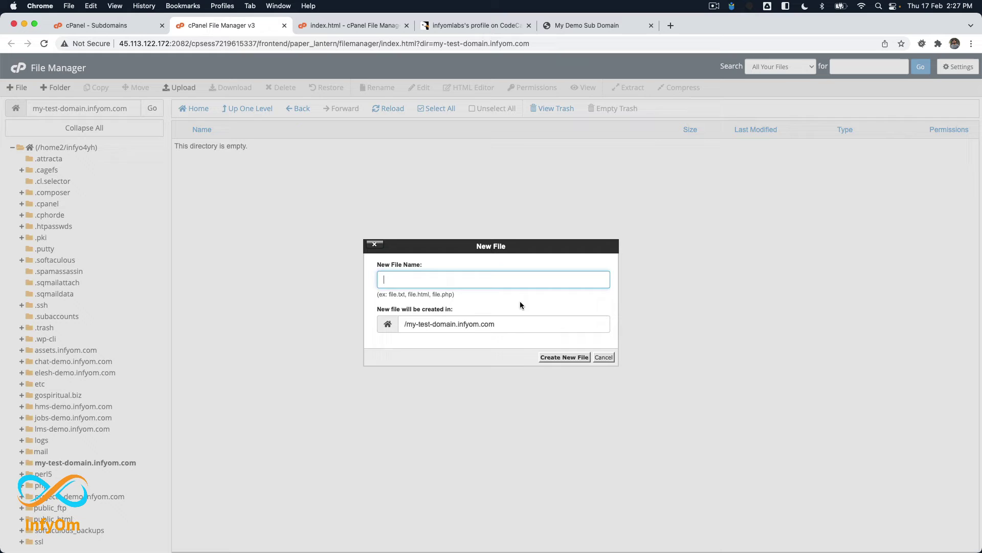
Create index.php in the subdomain folder and open it in the editor.
{"action": "type", "text": "index.php"}
{"action": "left_click", "coordinate": [576, 358]}
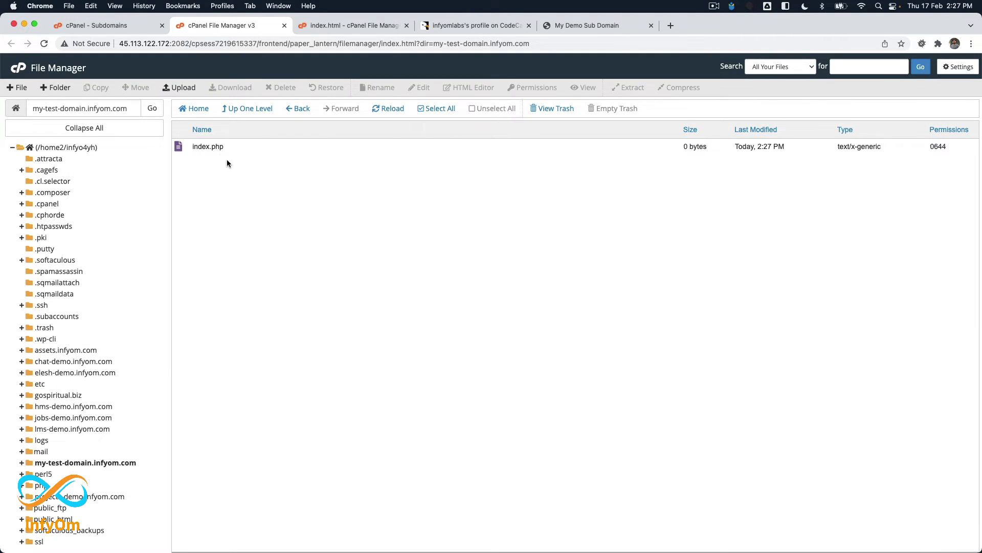
{"action": "right_click", "coordinate": [215, 149]}
{"action": "left_click", "coordinate": [236, 188]}
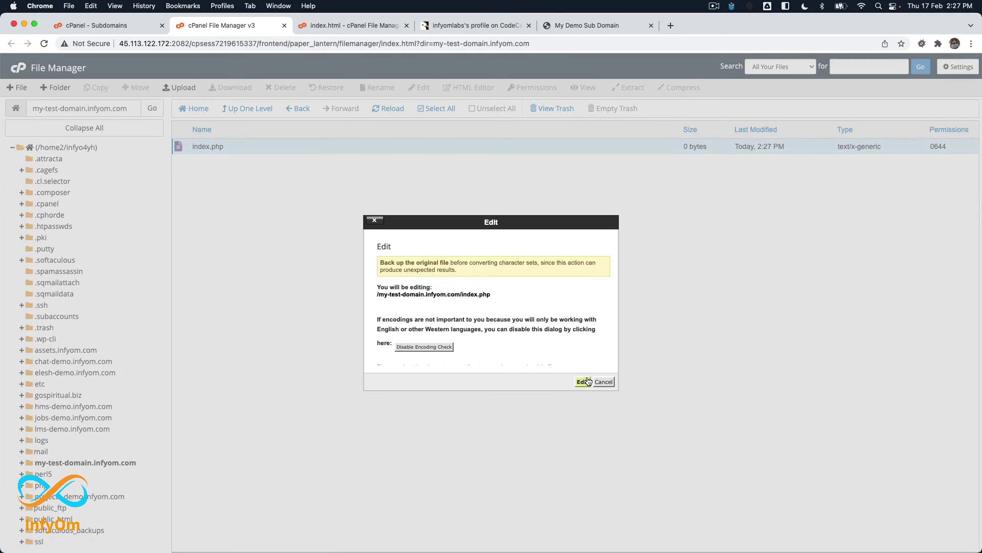
{"action": "left_click", "coordinate": [584, 382]}
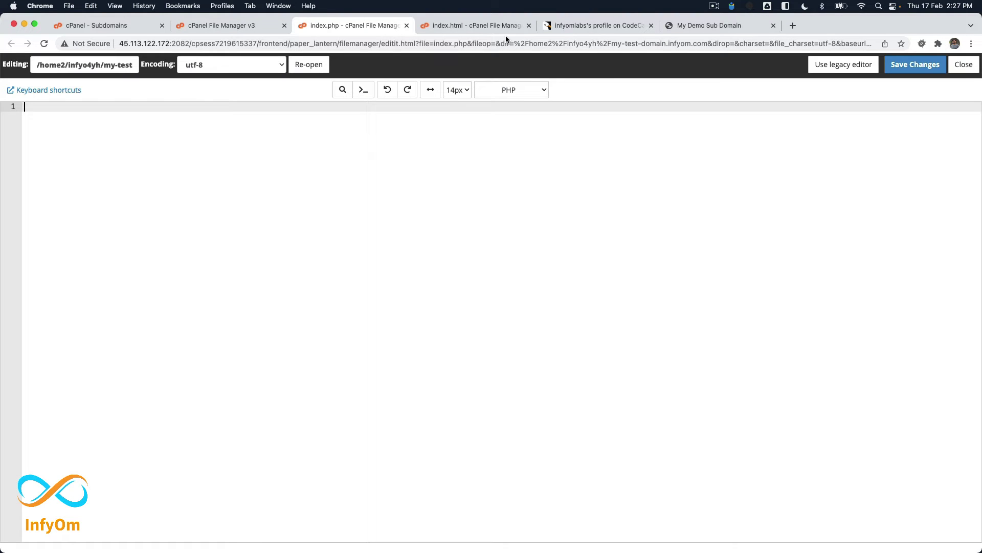
Write <?php echo "Hello there!!"; into index.php and save it.
{"action": "type", "text": "<?php"}
{"action": "key", "text": "Return"}
{"action": "key", "text": "Return"}
{"action": "type", "text": "echo "}
{"action": "type", "text": "\""}
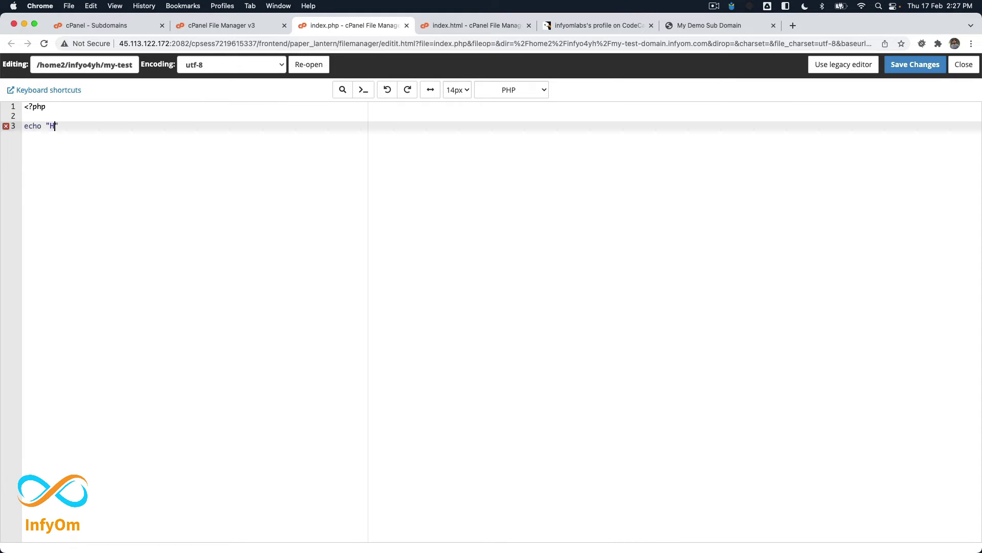
{"action": "type", "text": "Hello there!!\";"}
{"action": "left_click", "coordinate": [907, 65]}
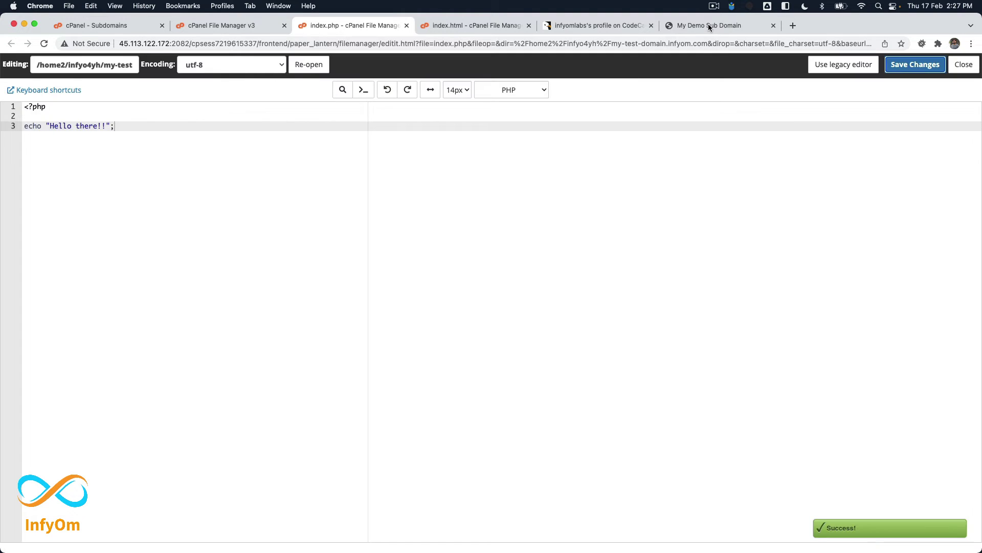
{"action": "left_click", "coordinate": [709, 23]}
Load the subdomain's index.php address, which downloads instead of running, then return to the editor.
{"action": "double_click", "coordinate": [201, 43]}
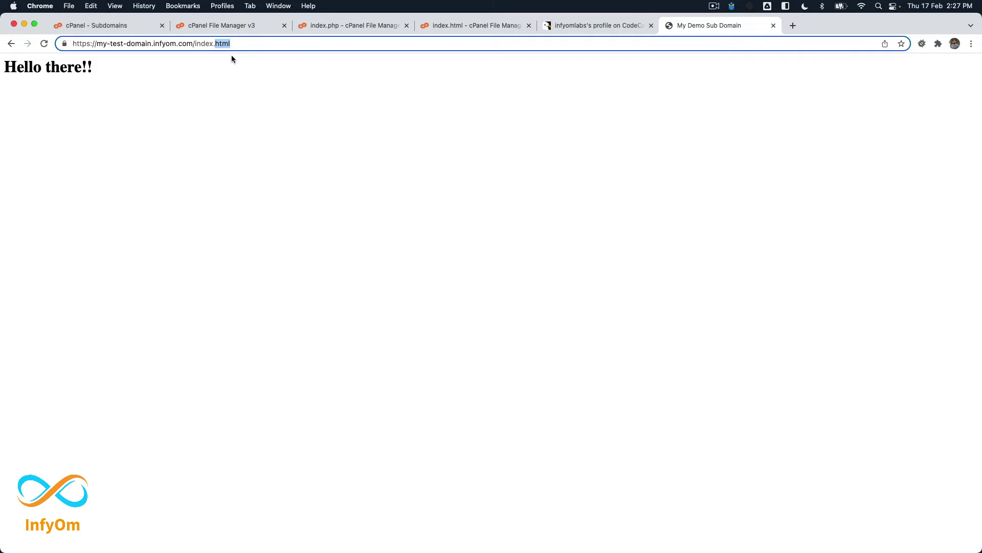
{"action": "type", "text": "php"}
{"action": "key", "text": "Return"}
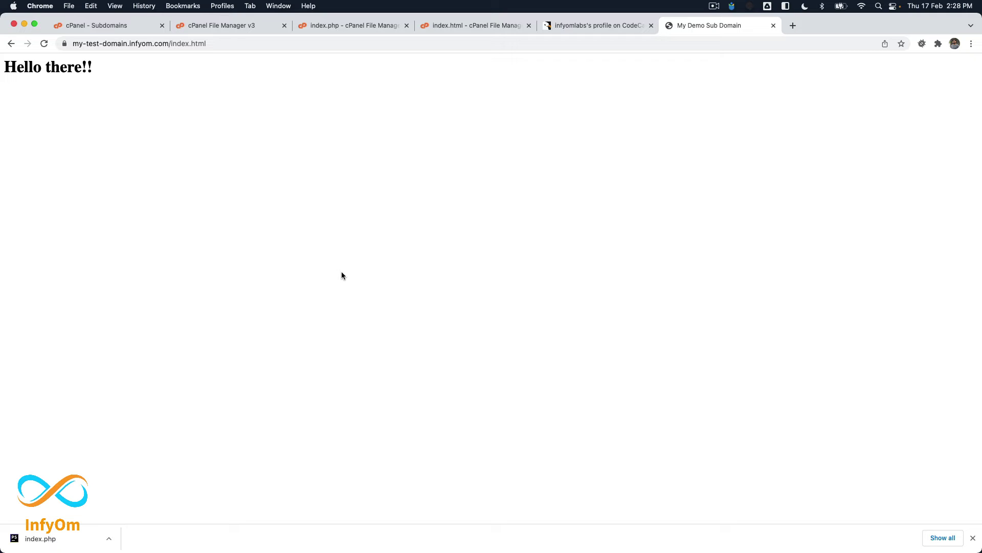
{"action": "left_click", "coordinate": [358, 27]}
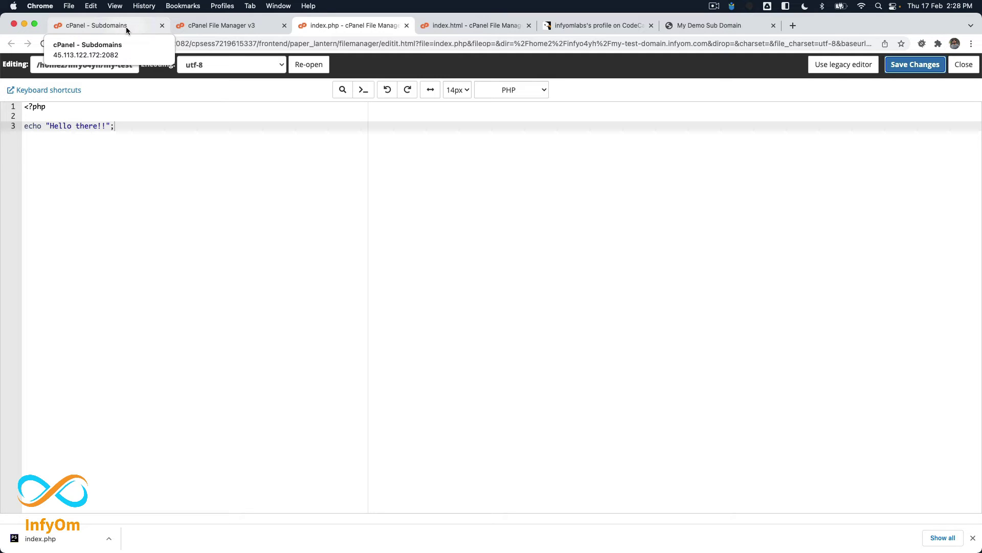
Refresh the file listing, then go to the cPanel home page and scroll to Software.
{"action": "left_click", "coordinate": [230, 29]}
{"action": "left_click", "coordinate": [391, 109]}
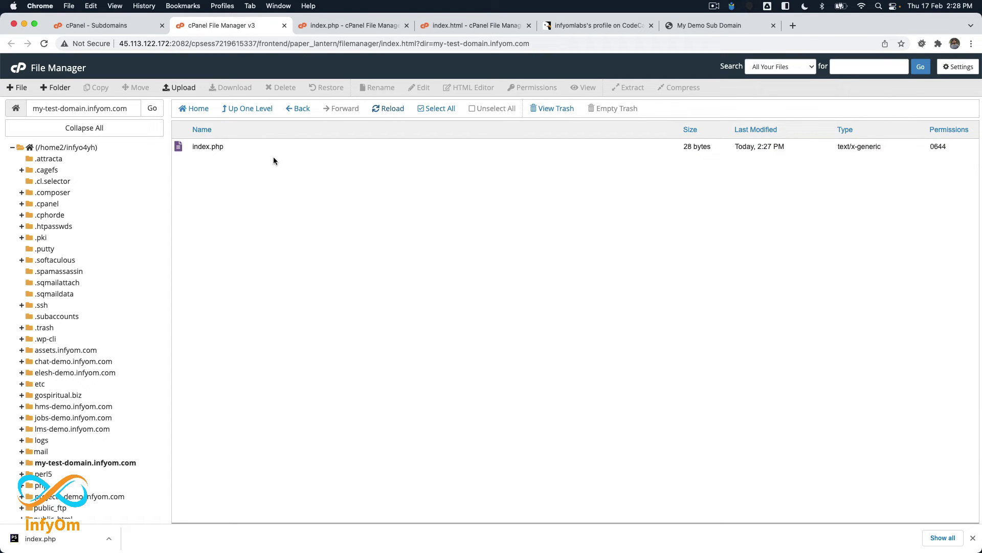
{"action": "left_click", "coordinate": [91, 27]}
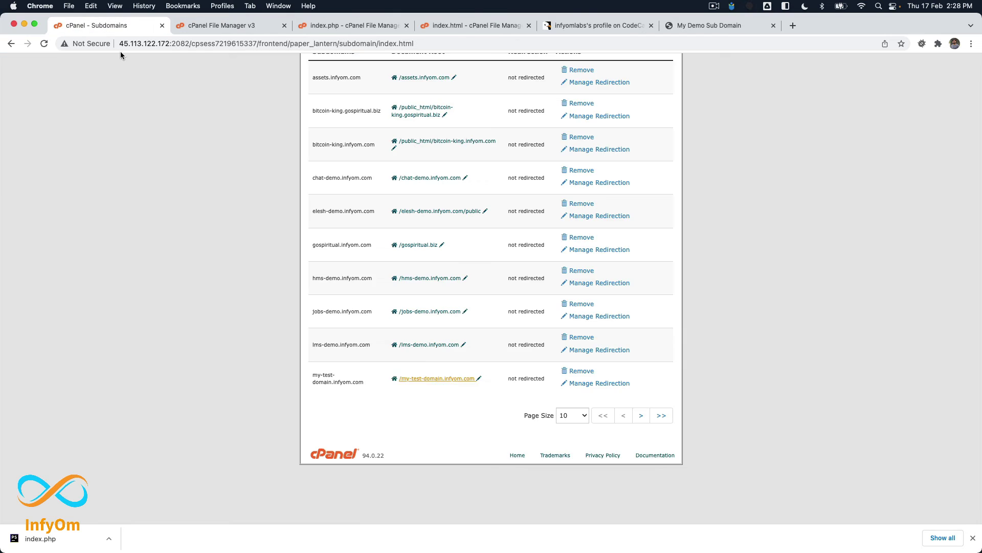
{"action": "scroll", "coordinate": [318, 164], "scroll_direction": "up", "scroll_amount": 10}
{"action": "left_click", "coordinate": [324, 126]}
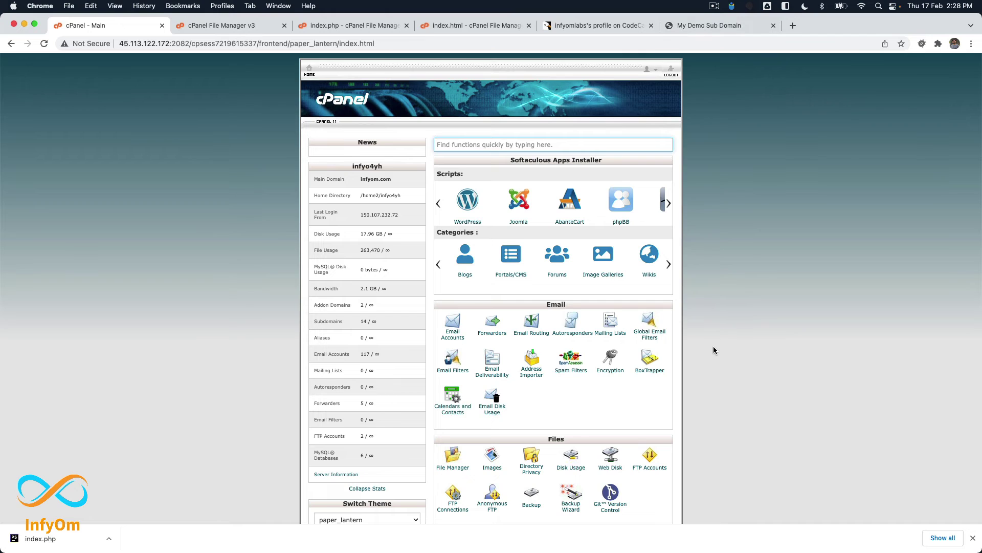
{"action": "scroll", "coordinate": [713, 347], "scroll_direction": "down", "scroll_amount": 10}
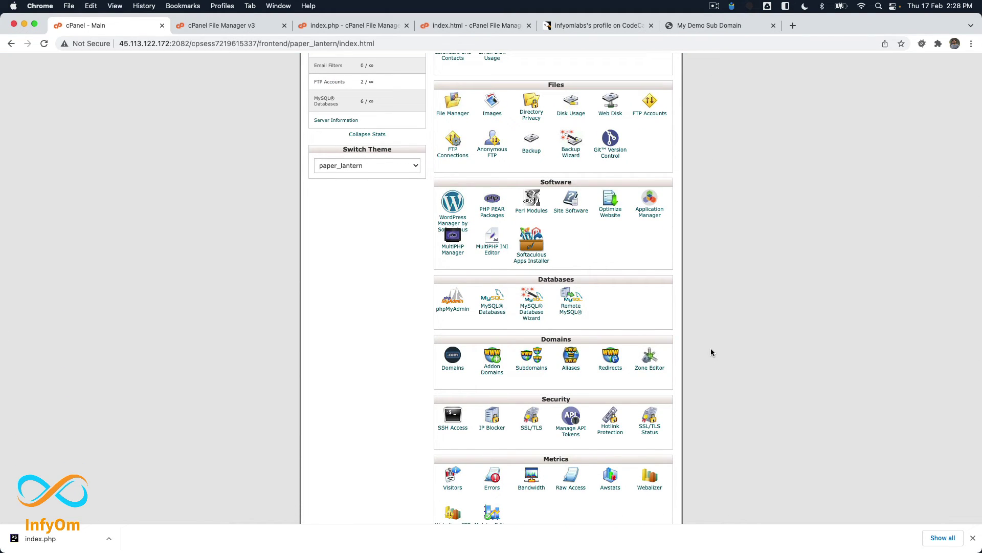
{"action": "scroll", "coordinate": [705, 356], "scroll_direction": "down", "scroll_amount": 3}
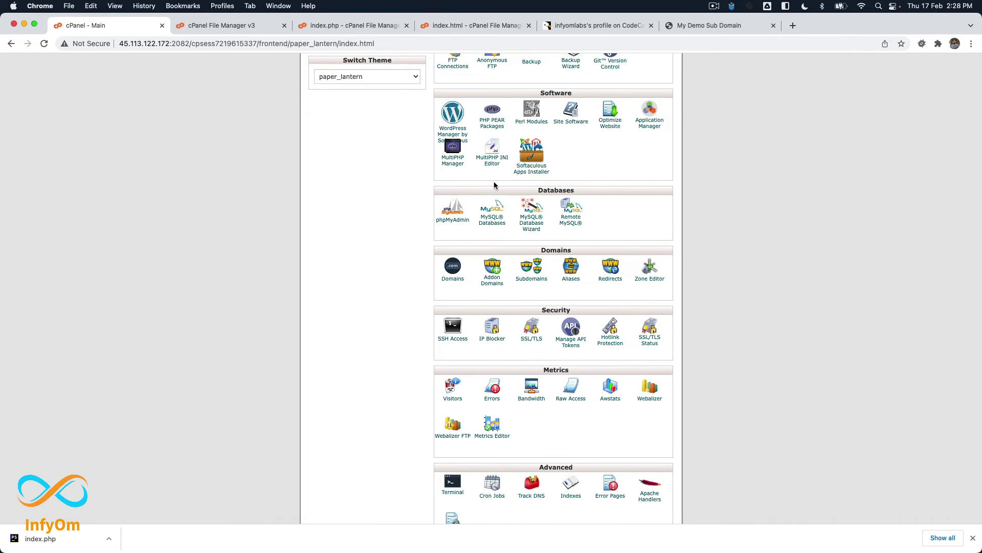
Assign PHP 7.4 (ea-php74) to my-test-domain.infyom.com in MultiPHP Manager.
{"action": "left_click", "coordinate": [452, 166]}
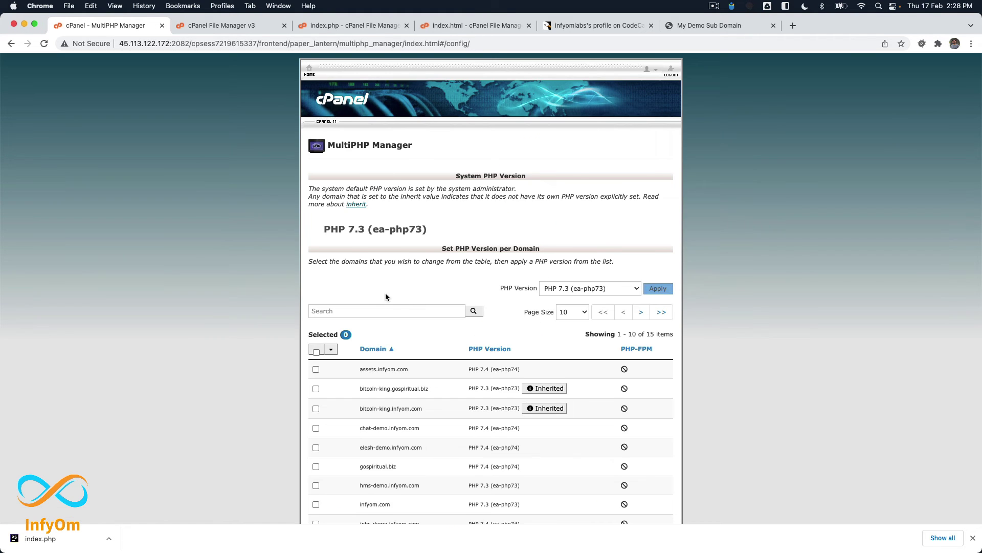
{"action": "scroll", "coordinate": [396, 299], "scroll_direction": "down", "scroll_amount": 5}
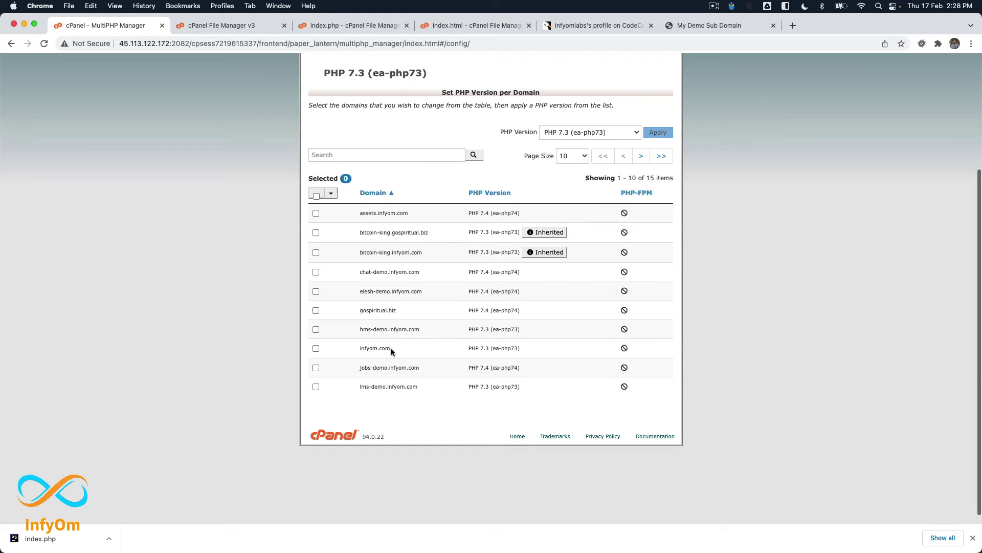
{"action": "scroll", "coordinate": [392, 351], "scroll_direction": "up", "scroll_amount": 2}
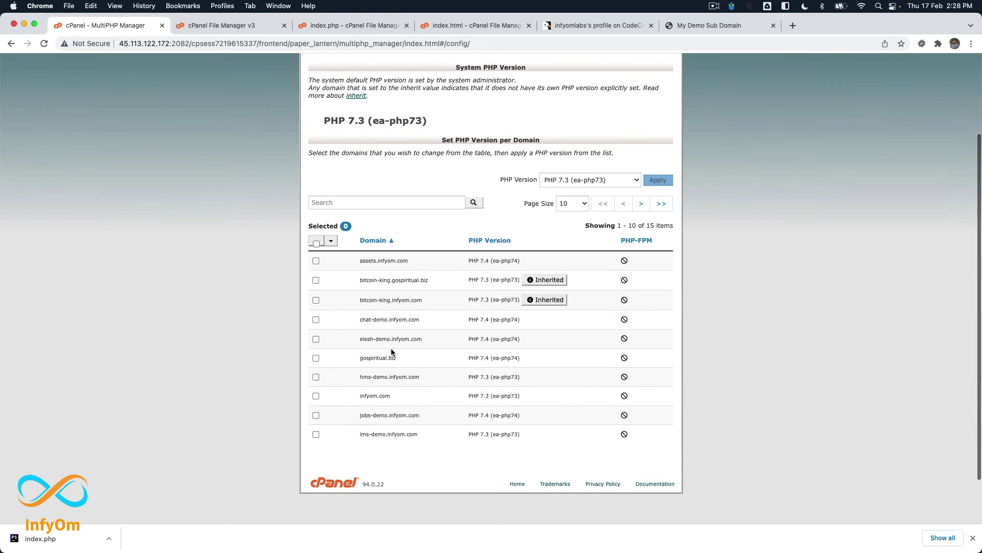
{"action": "left_click", "coordinate": [642, 205]}
{"action": "left_click_drag", "start_coordinate": [363, 283], "coordinate": [444, 283]}
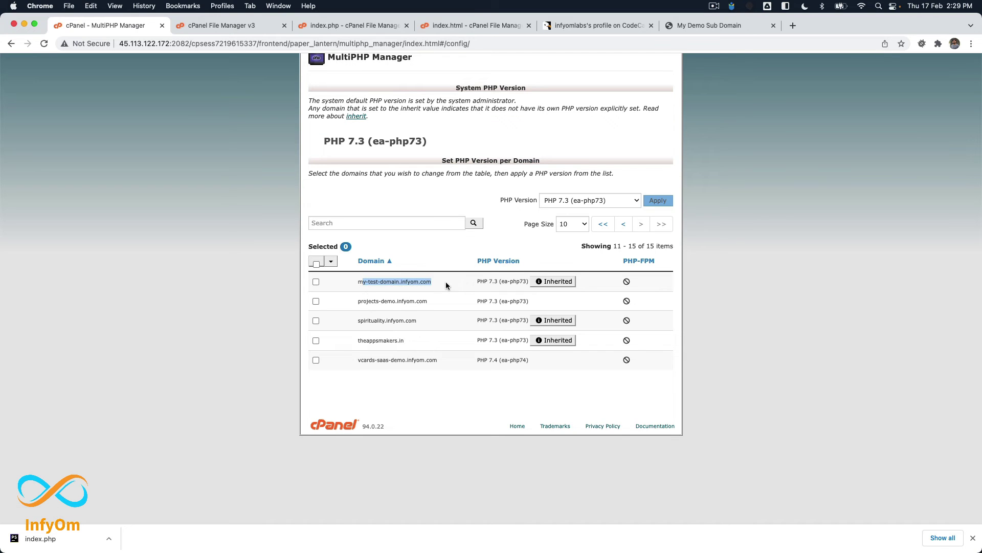
{"action": "left_click", "coordinate": [441, 280]}
{"action": "left_click", "coordinate": [315, 282]}
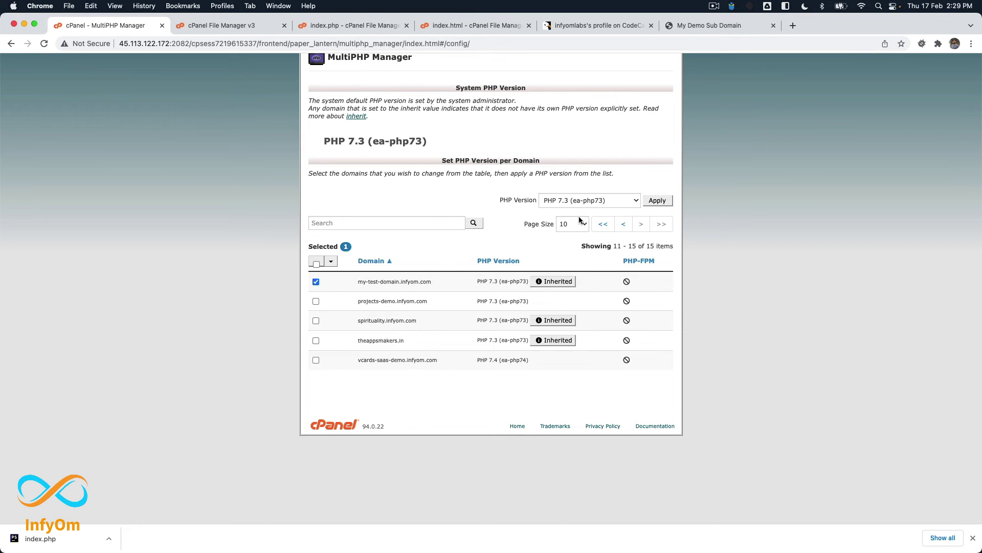
{"action": "left_click", "coordinate": [589, 201]}
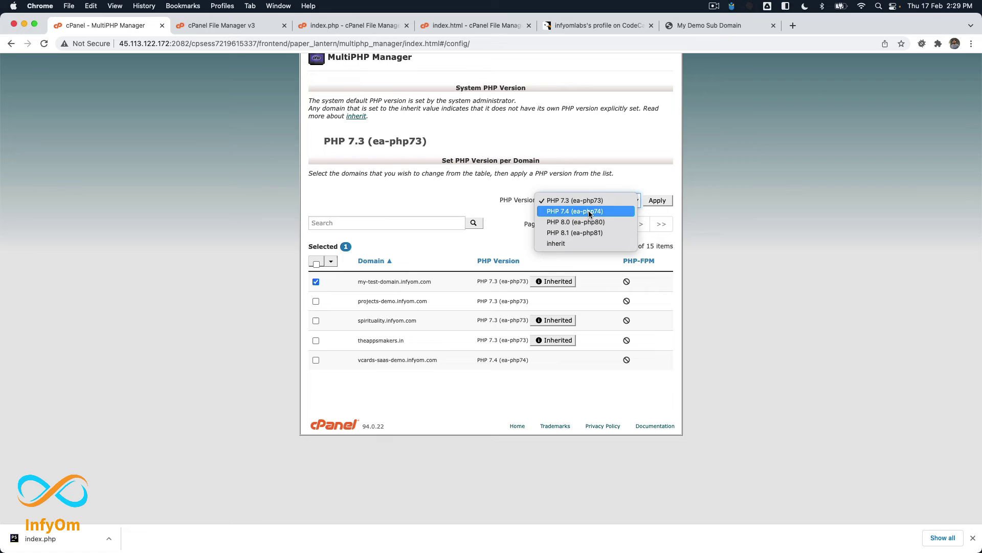
{"action": "left_click", "coordinate": [589, 212]}
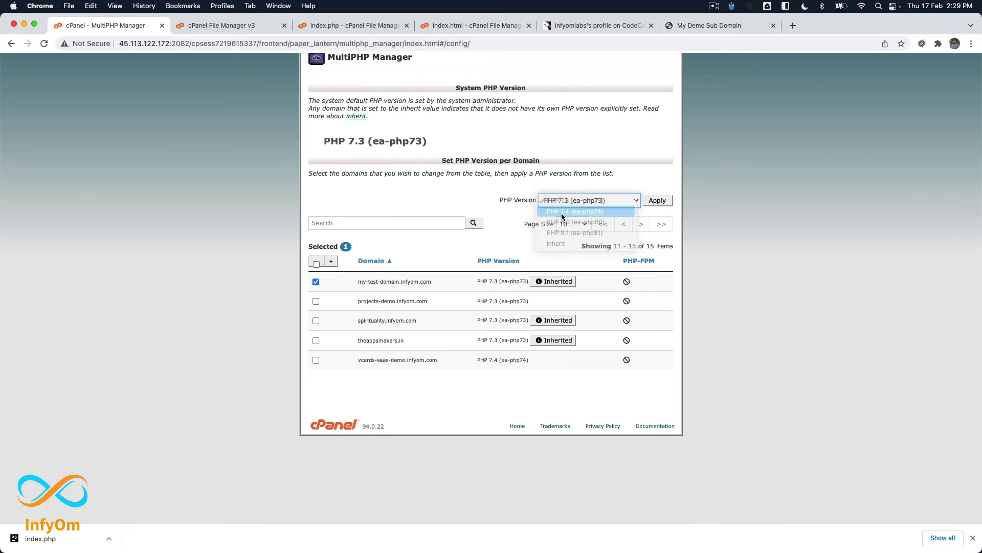
{"action": "left_click", "coordinate": [658, 201]}
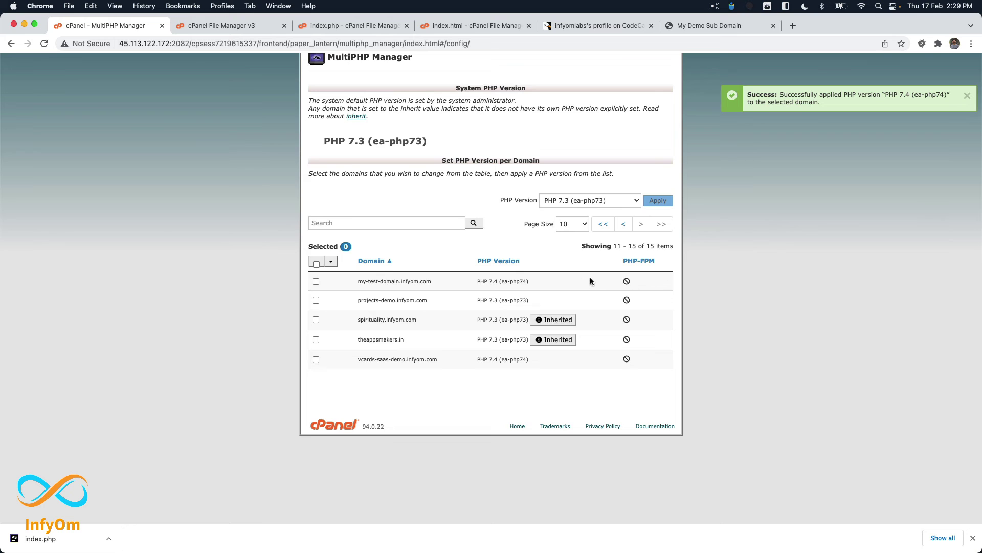
Reload MultiPHP Manager to confirm the subdomain shows PHP 7.4, then return to File Manager.
{"action": "left_click", "coordinate": [44, 45]}
{"action": "scroll", "coordinate": [501, 378], "scroll_direction": "down", "scroll_amount": 3}
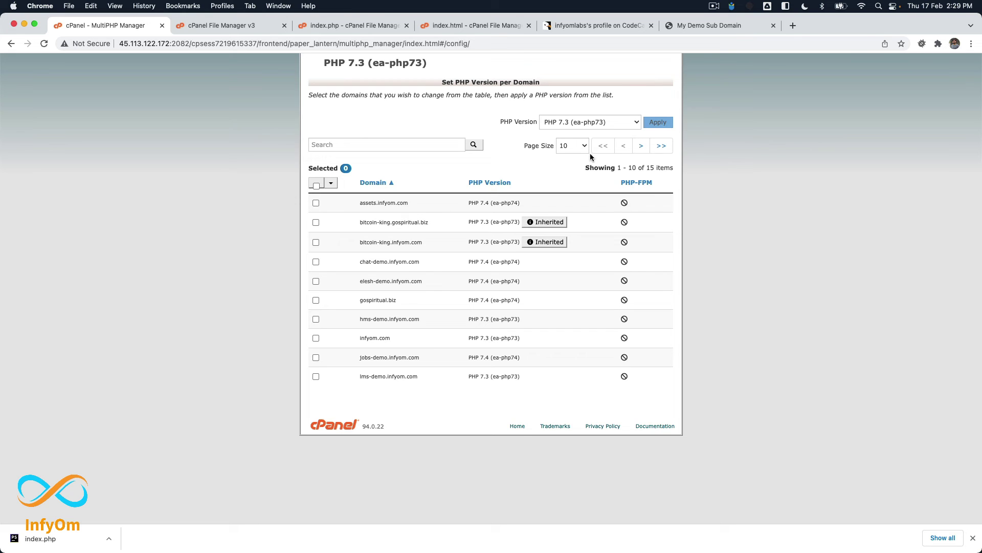
{"action": "left_click", "coordinate": [641, 145]}
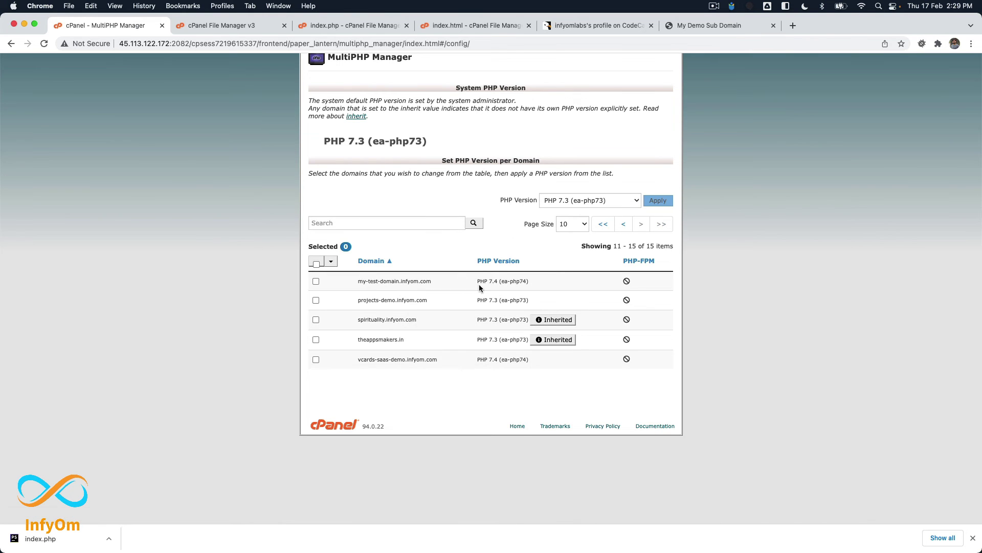
{"action": "left_click_drag", "start_coordinate": [479, 285], "coordinate": [548, 281]}
{"action": "left_click", "coordinate": [549, 282]}
{"action": "left_click", "coordinate": [226, 25]}
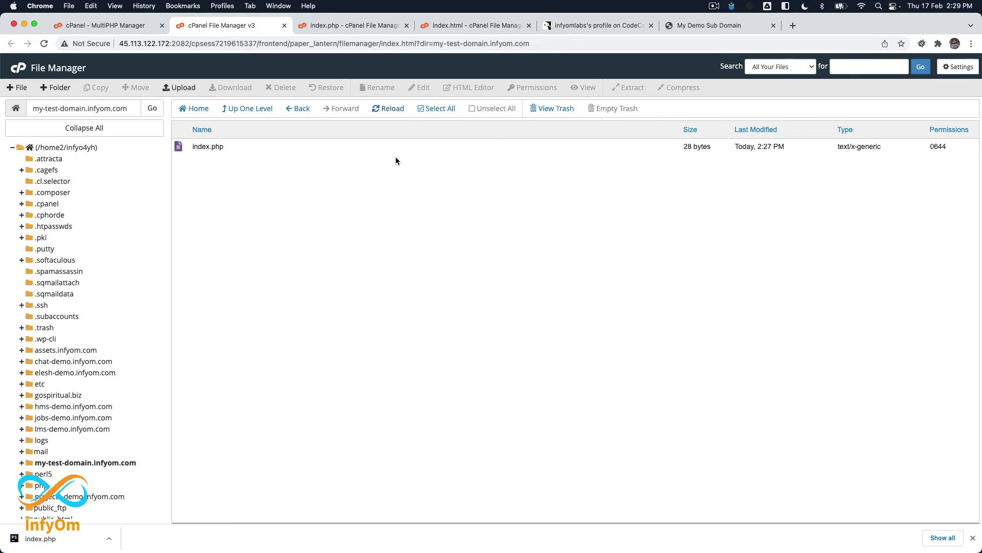
Refresh the subdomain folder listing and view the newly created .htaccess file.
{"action": "left_click", "coordinate": [397, 108]}
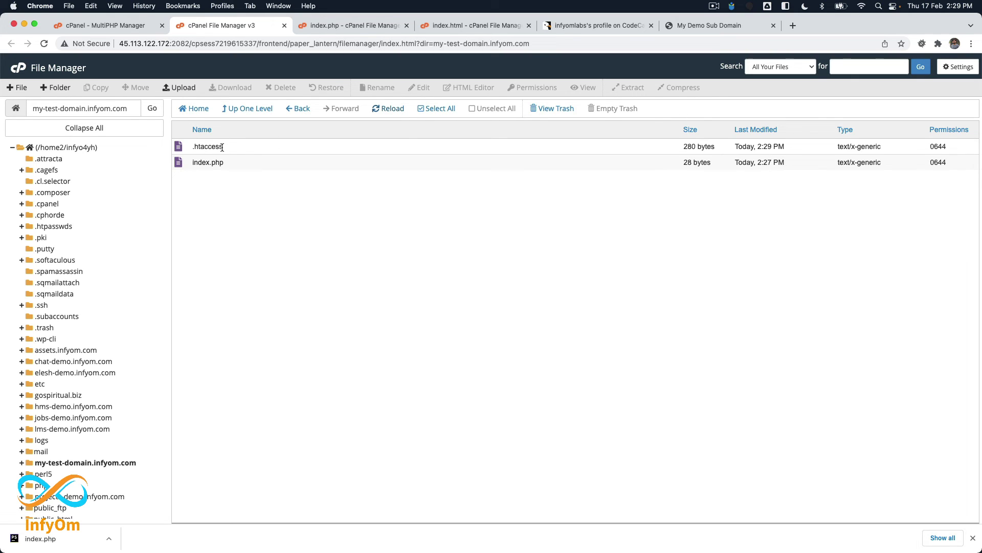
{"action": "right_click", "coordinate": [240, 146]}
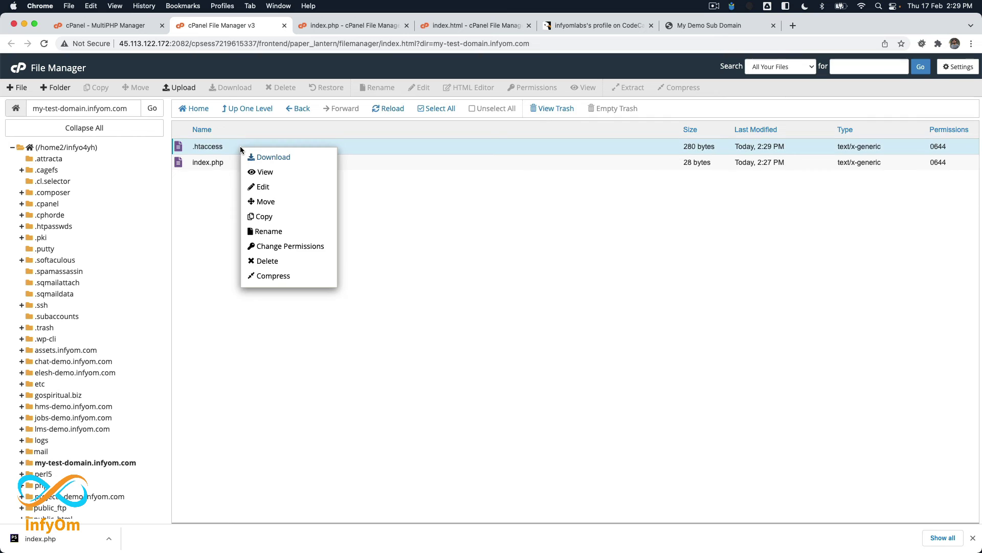
{"action": "left_click", "coordinate": [257, 170]}
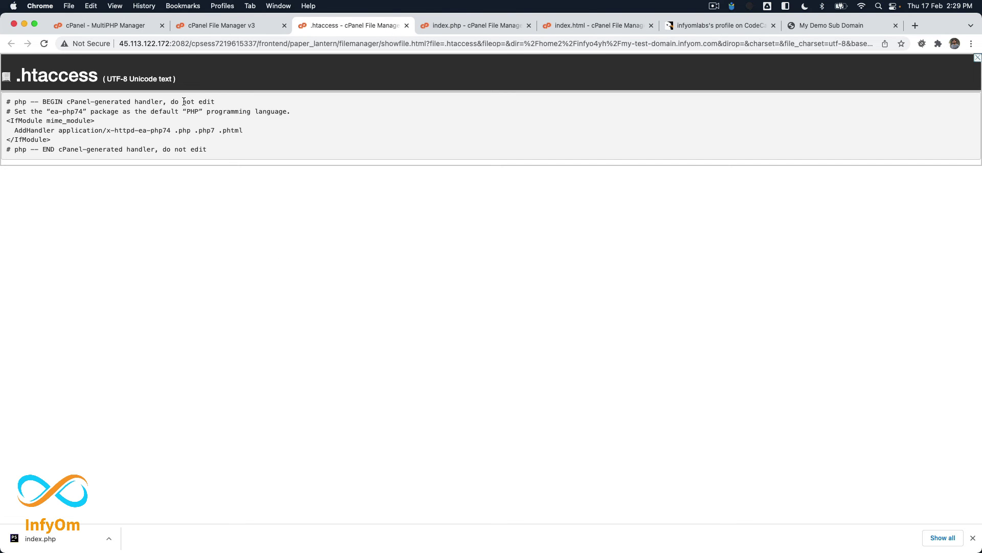
Highlight the do-not-edit warning and the AddHandler ea-php74 line with its handled extensions.
{"action": "left_click_drag", "start_coordinate": [202, 101], "coordinate": [168, 101]}
{"action": "double_click", "coordinate": [24, 130]}
{"action": "double_click", "coordinate": [123, 130]}
{"action": "left_click_drag", "start_coordinate": [174, 131], "coordinate": [236, 131]}
{"action": "left_click", "coordinate": [248, 134]}
On the demo subdomain's index.php page, inspect the Network panel in DevTools to confirm PHP execution.
{"action": "left_click", "coordinate": [809, 24]}
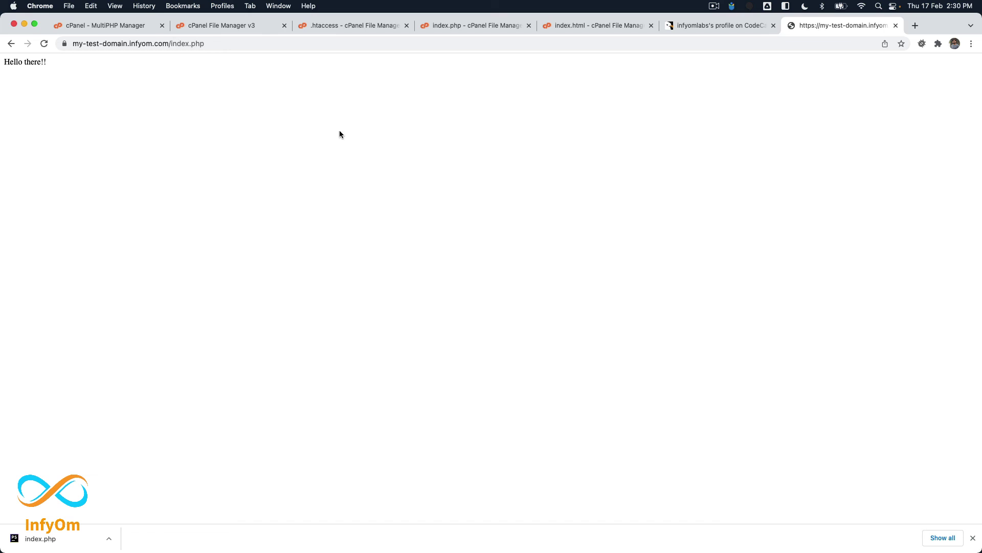
{"action": "right_click", "coordinate": [377, 126]}
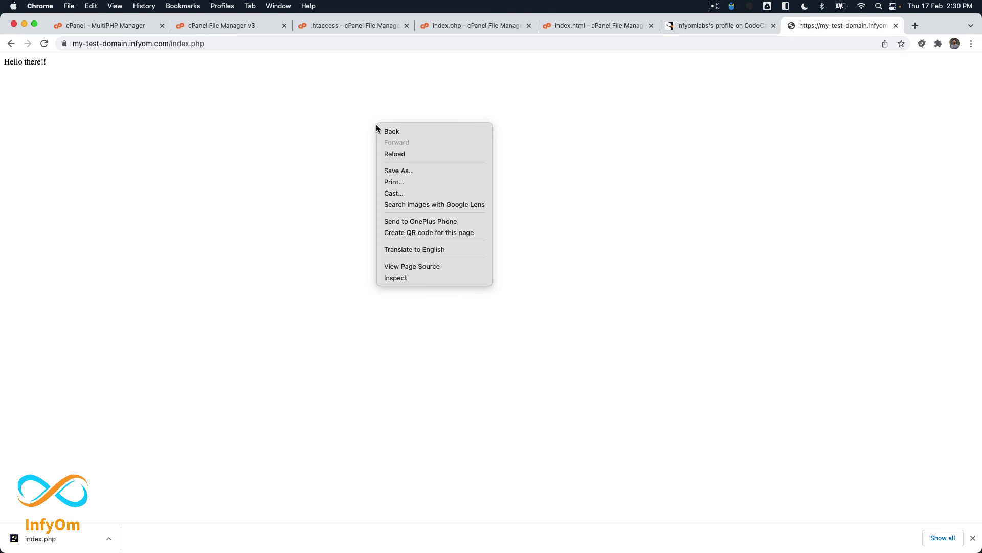
{"action": "left_click", "coordinate": [413, 278]}
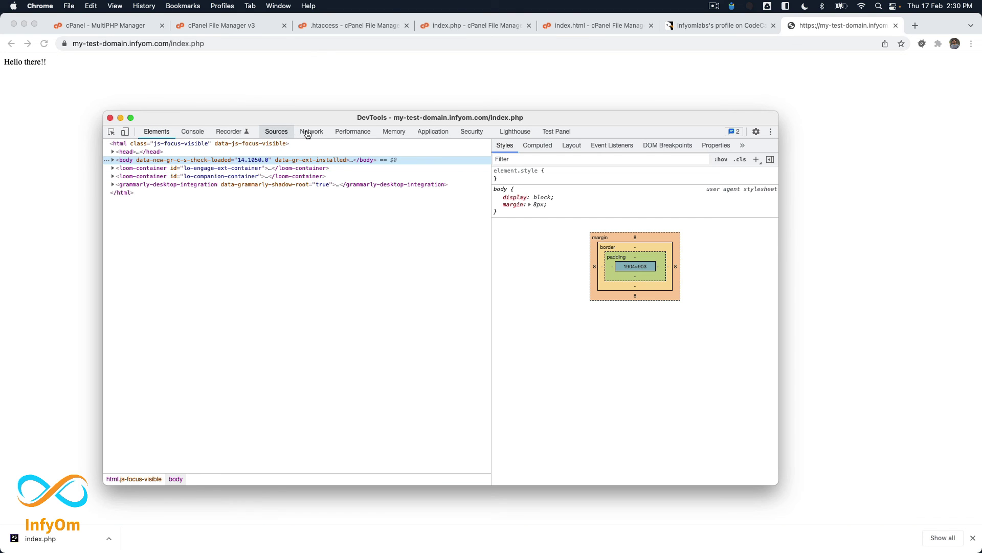
{"action": "left_click", "coordinate": [311, 132]}
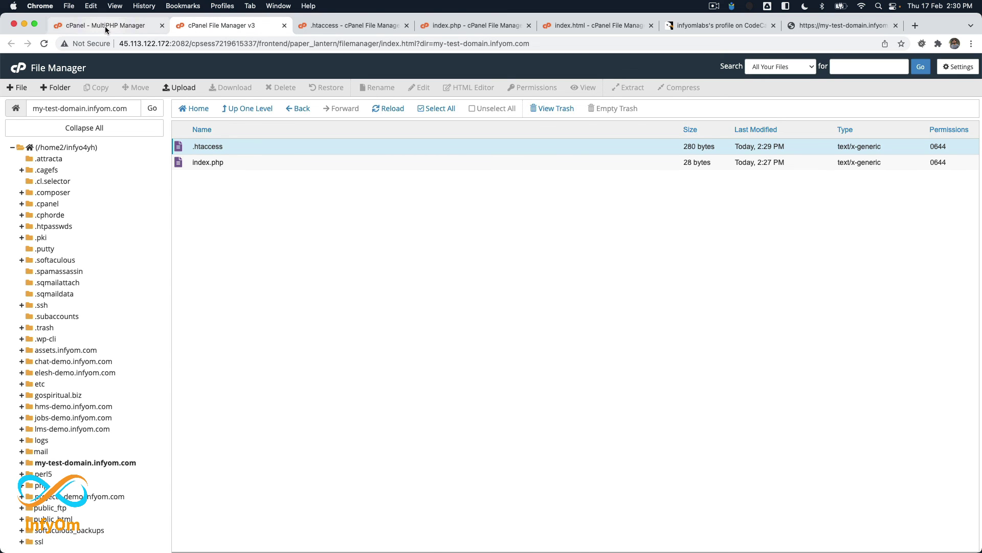
In the index.php editor, delete the exclamation marks after 'Hello there!!' on line 3.
{"action": "left_click", "coordinate": [456, 31]}
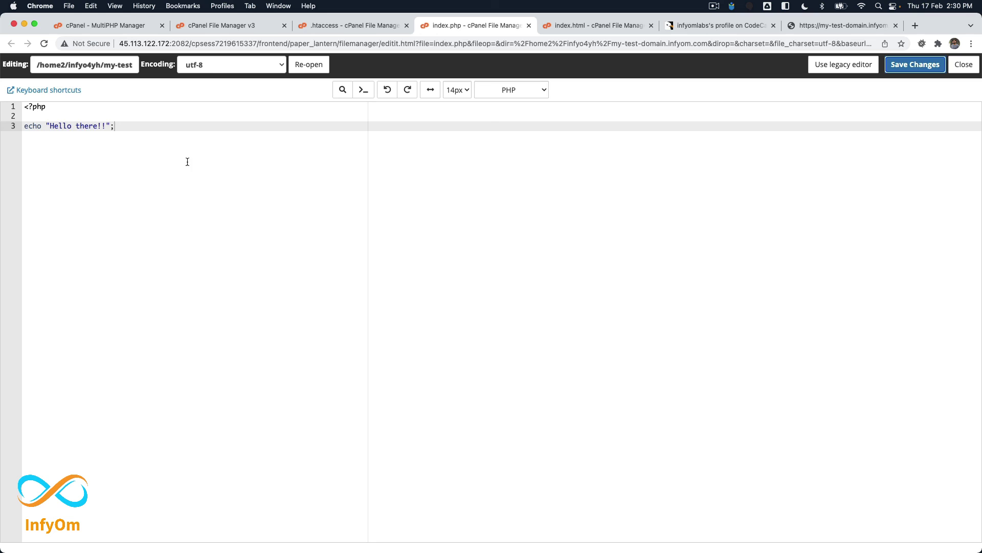
{"action": "left_click", "coordinate": [106, 125]}
{"action": "key", "text": "BackSpace"}
{"action": "key", "text": "BackSpace"}
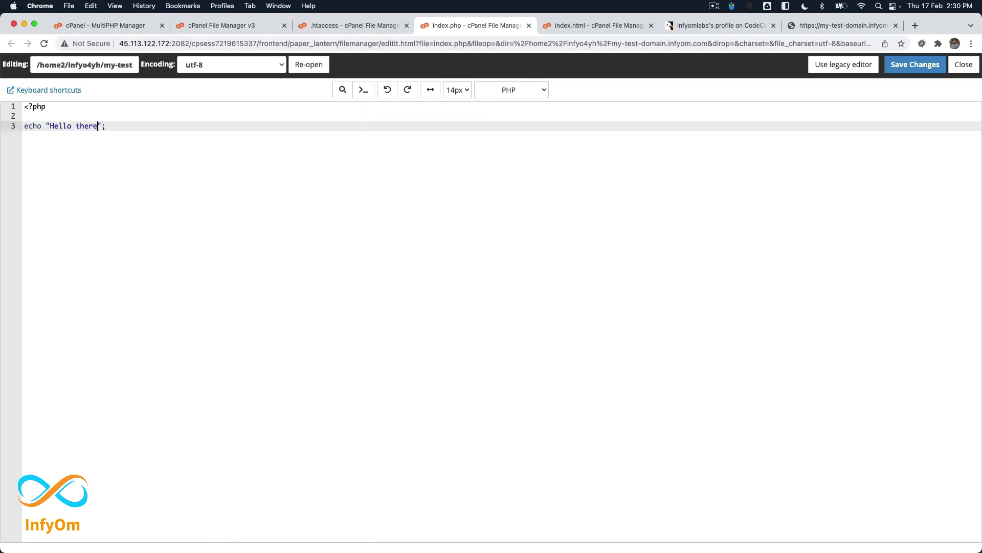